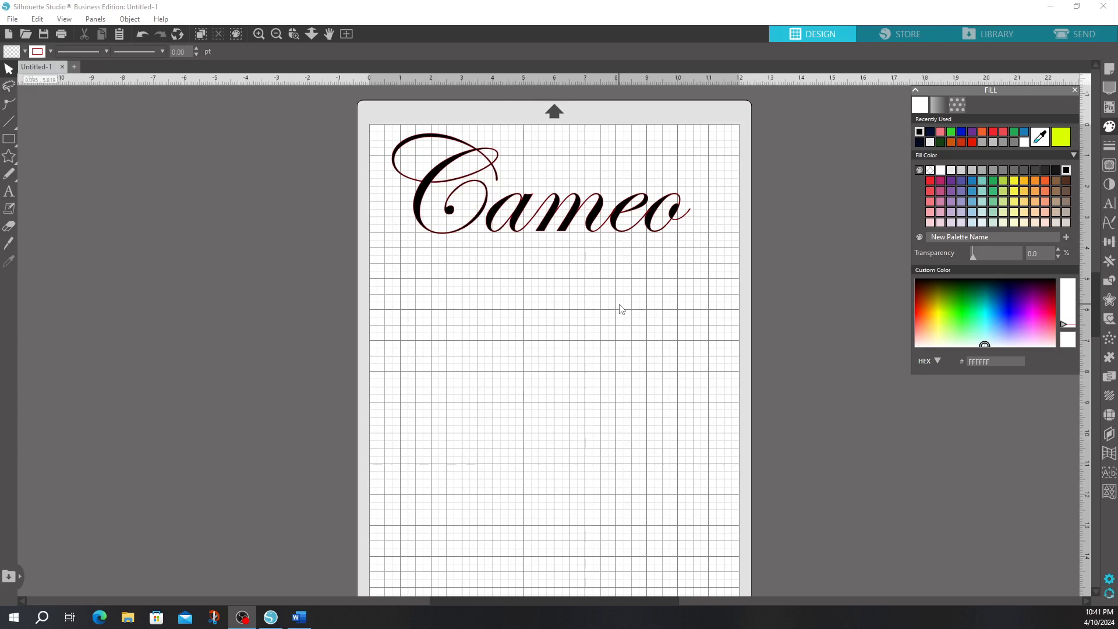
Step: Apply a 0.045 in rounded-corner offset to the Cameo text and move the original text below the offset outlines
{"action": "left_click", "coordinate": [488, 216]}
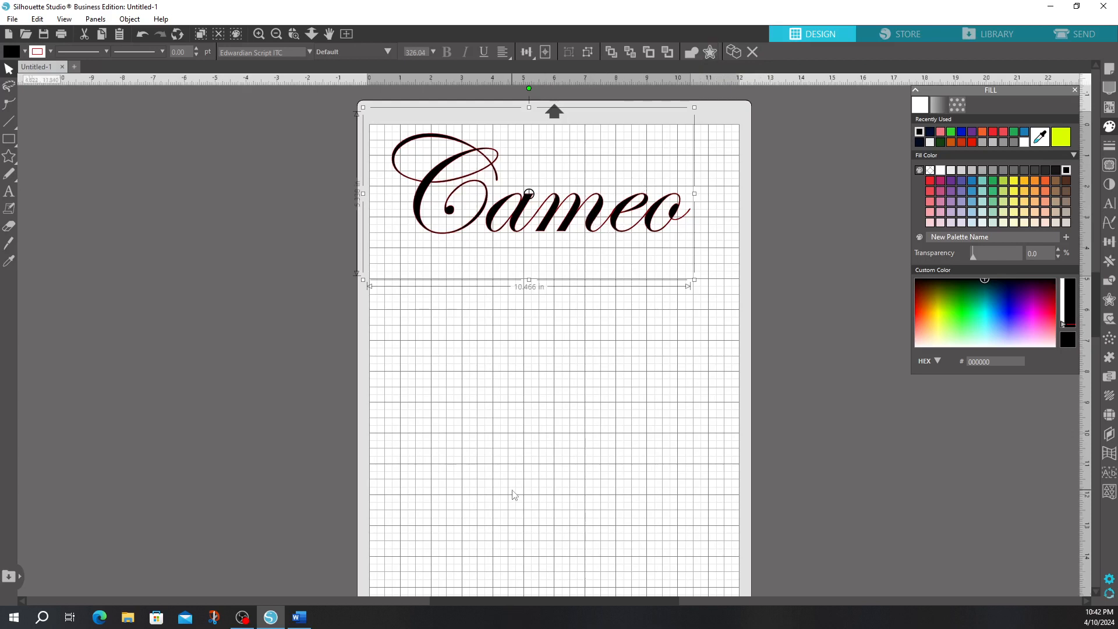
{"action": "left_click", "coordinate": [710, 52]}
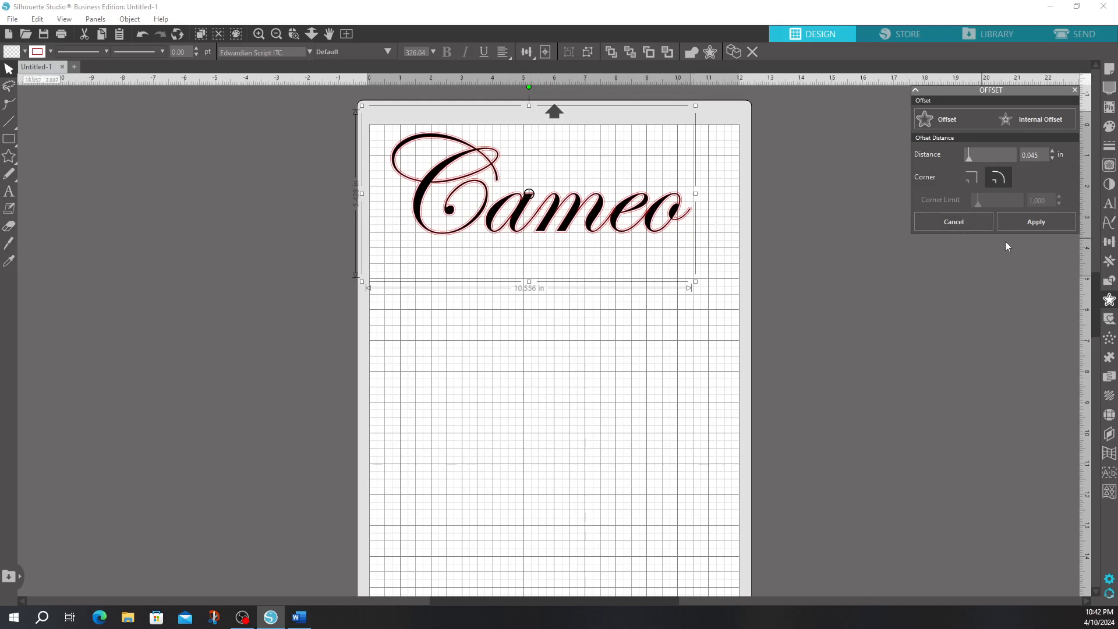
{"action": "left_click", "coordinate": [1019, 220]}
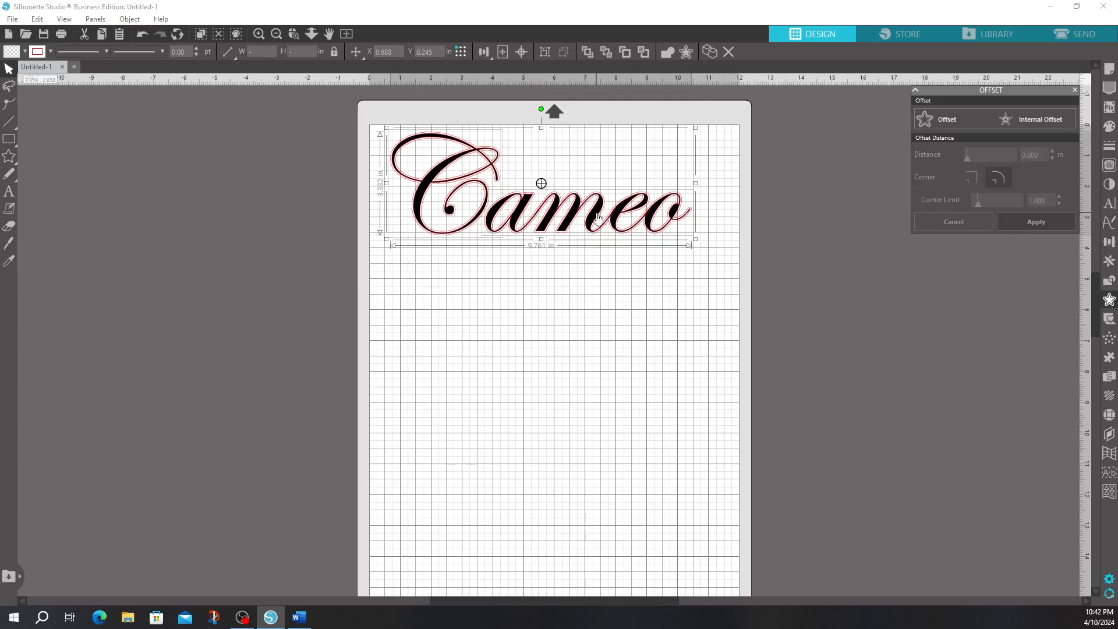
{"action": "left_click_drag", "start_coordinate": [598, 217], "coordinate": [580, 430]}
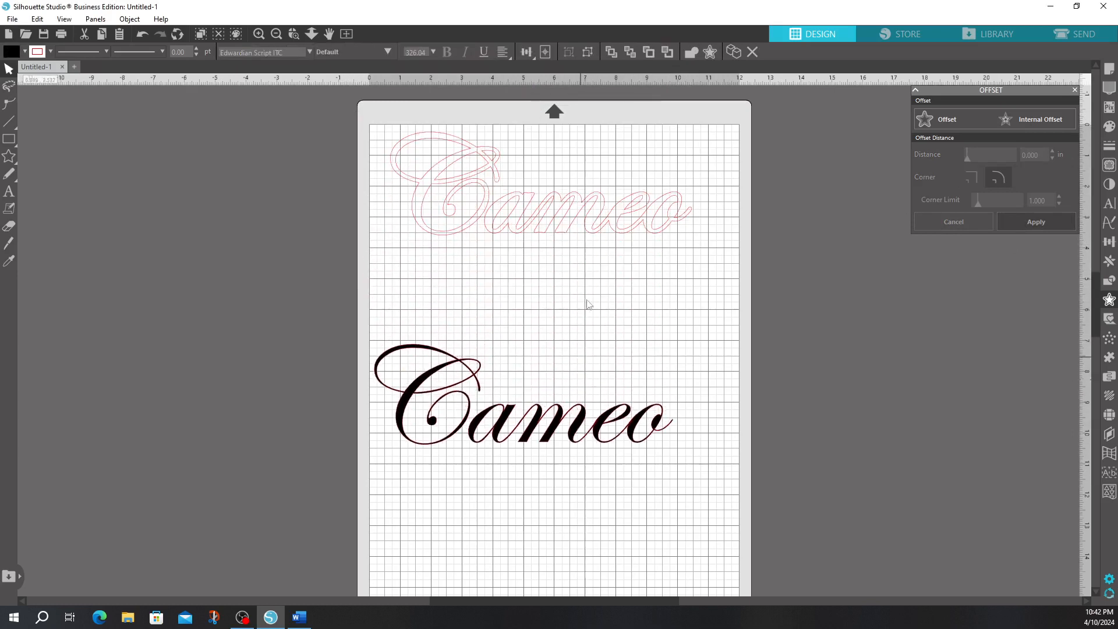
Step: Combine all the offset outlines into one compound path and fill it with dark navy (001137)
{"action": "left_click", "coordinate": [571, 199]}
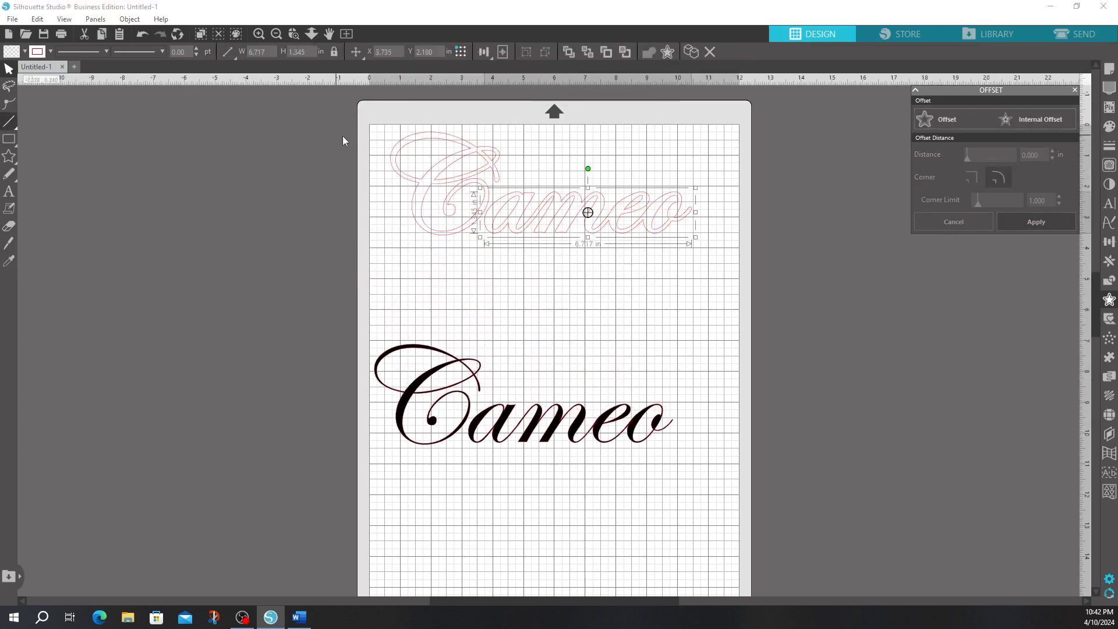
{"action": "left_click_drag", "start_coordinate": [343, 135], "coordinate": [570, 230]}
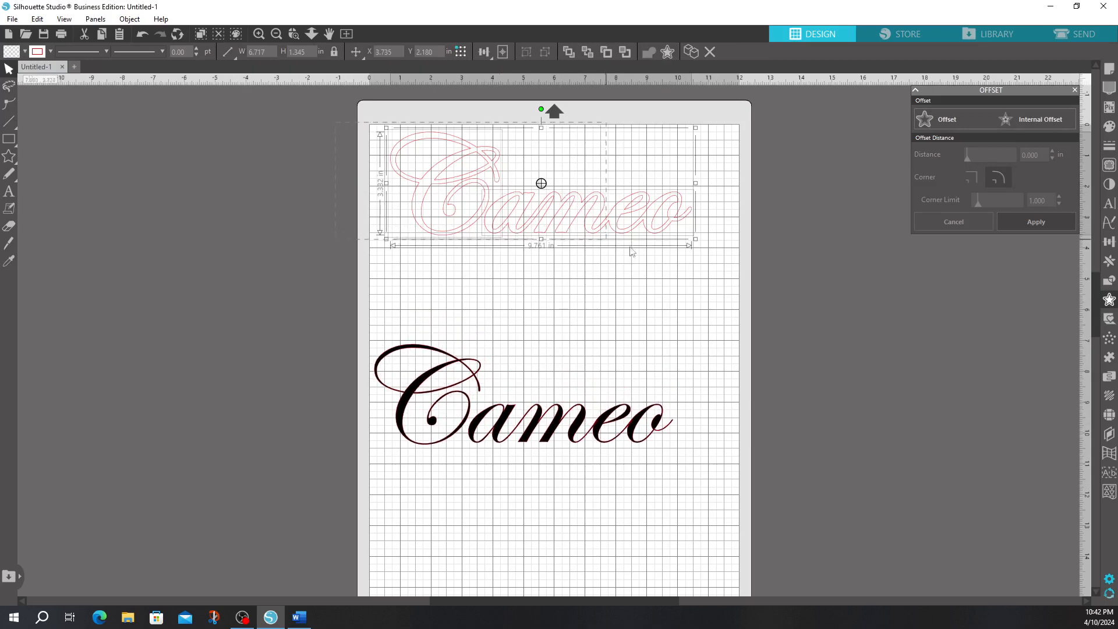
{"action": "right_click", "coordinate": [586, 221]}
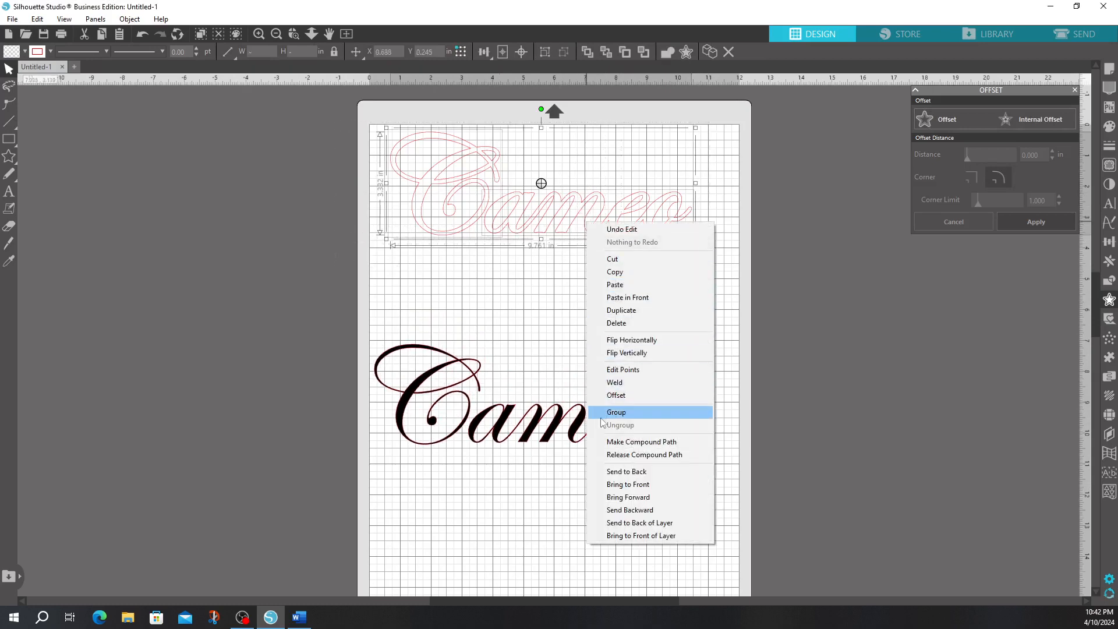
{"action": "left_click", "coordinate": [629, 441]}
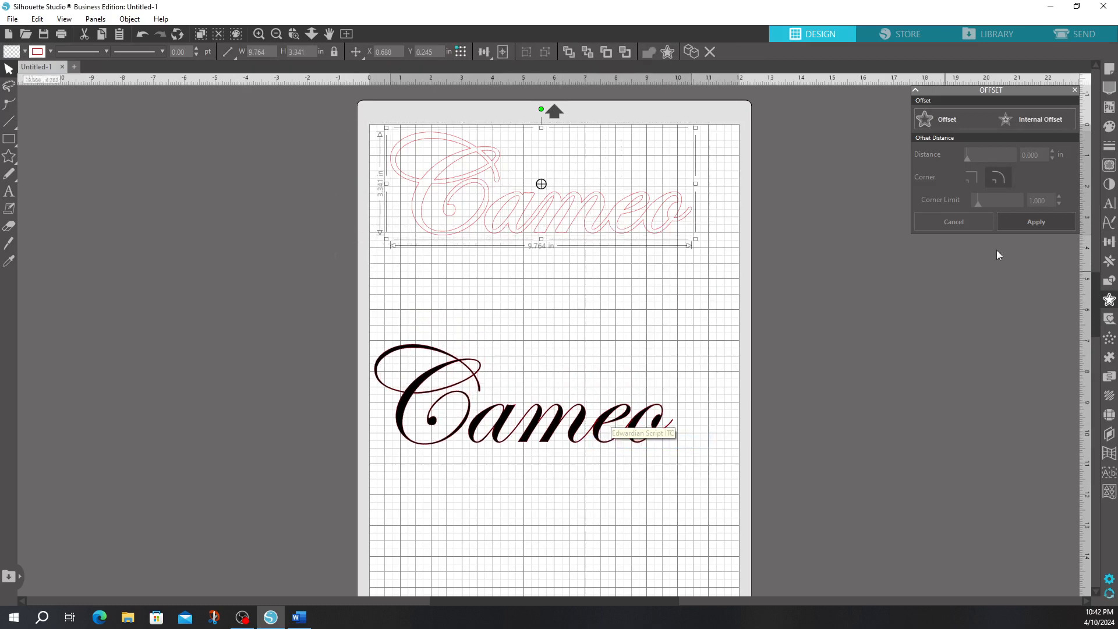
{"action": "left_click", "coordinate": [1109, 125]}
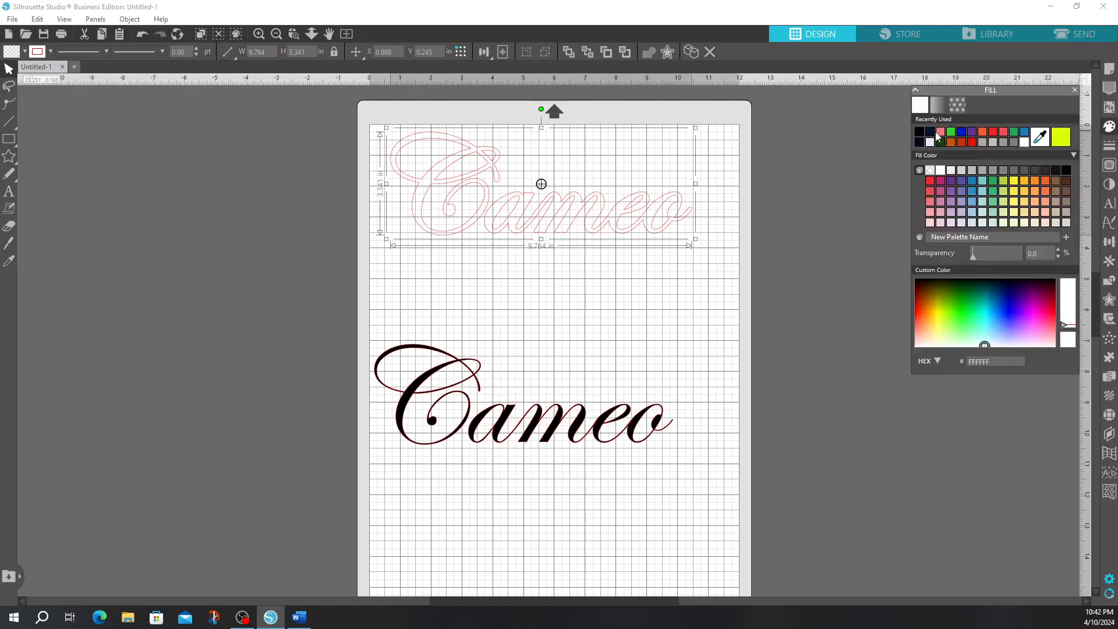
{"action": "left_click", "coordinate": [930, 133]}
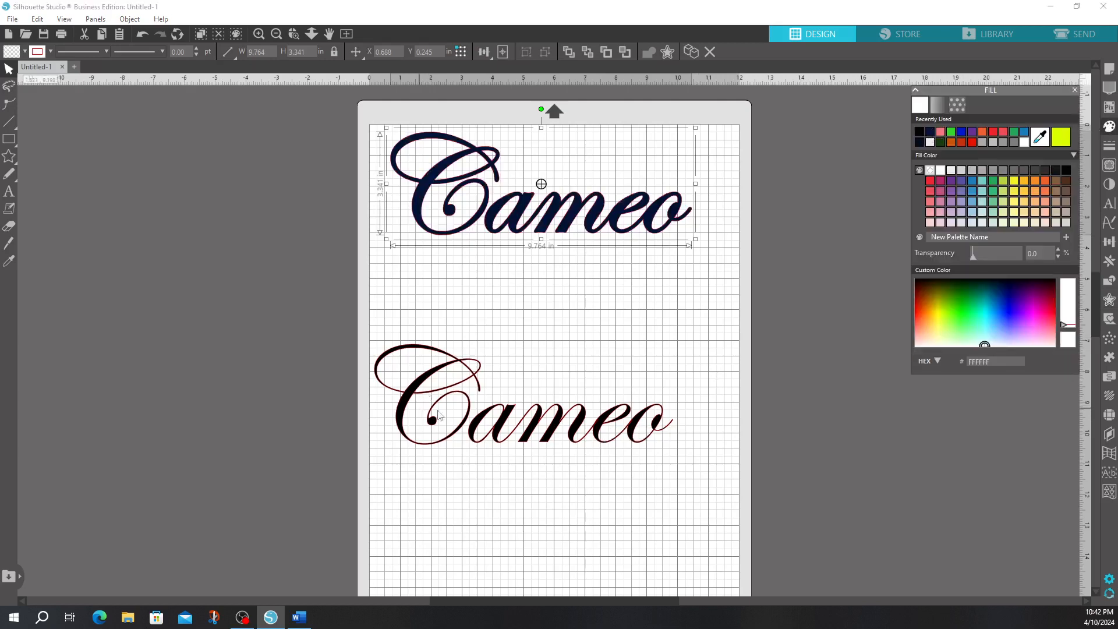
Step: Move the original black Cameo text off the cutting mat into the empty area beside it
{"action": "left_click_drag", "start_coordinate": [415, 402], "coordinate": [442, 292]}
{"action": "left_click", "coordinate": [90, 271]}
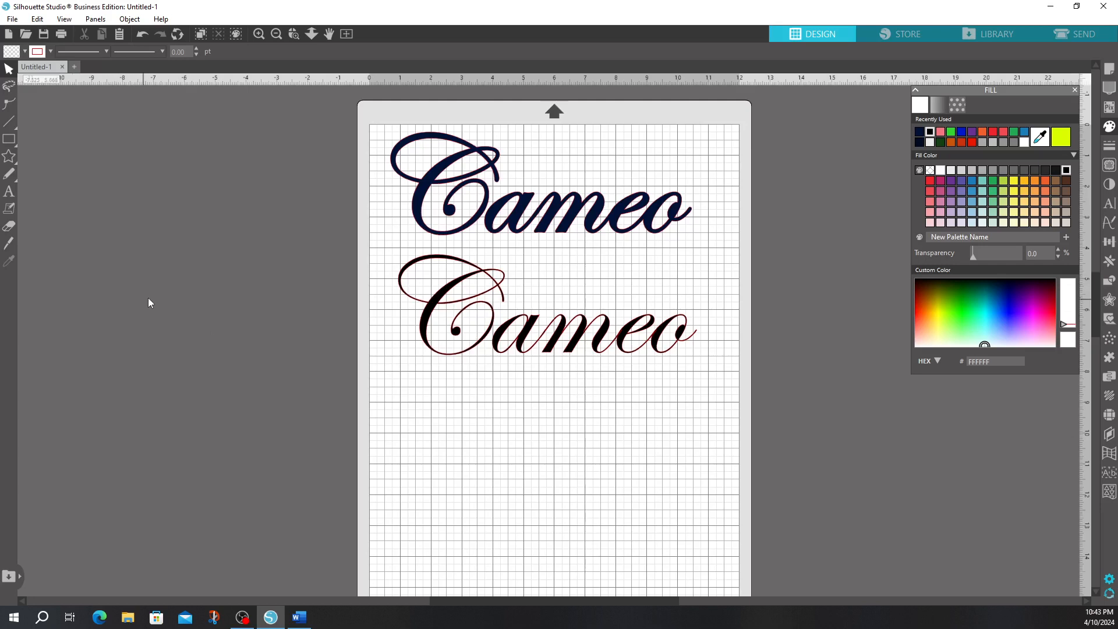
{"action": "left_click", "coordinate": [428, 318]}
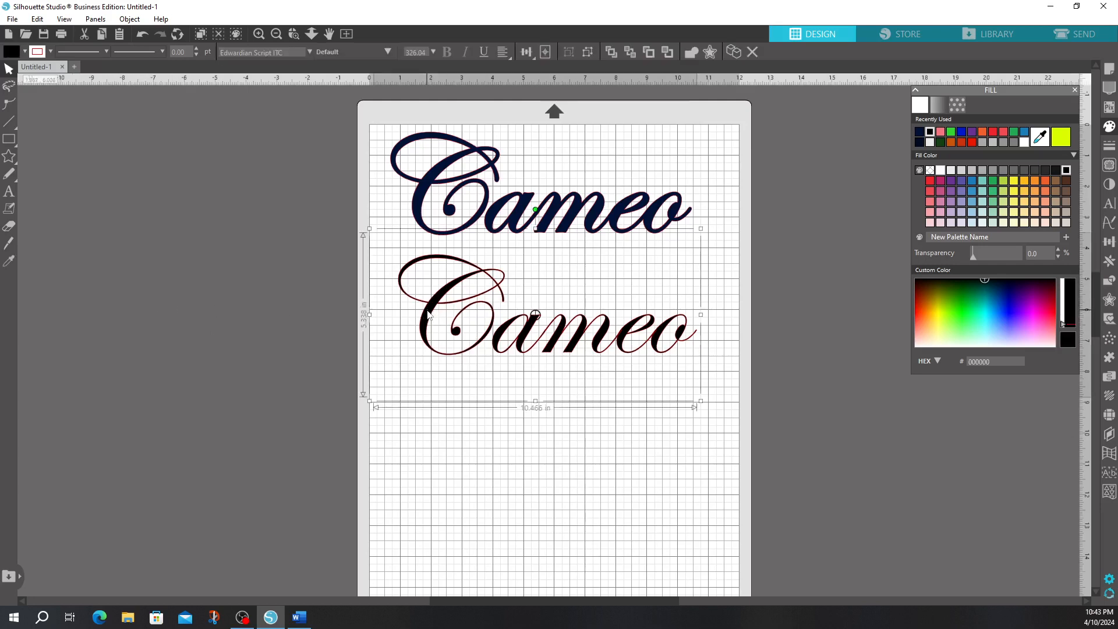
{"action": "left_click_drag", "start_coordinate": [428, 317], "coordinate": [37, 165]}
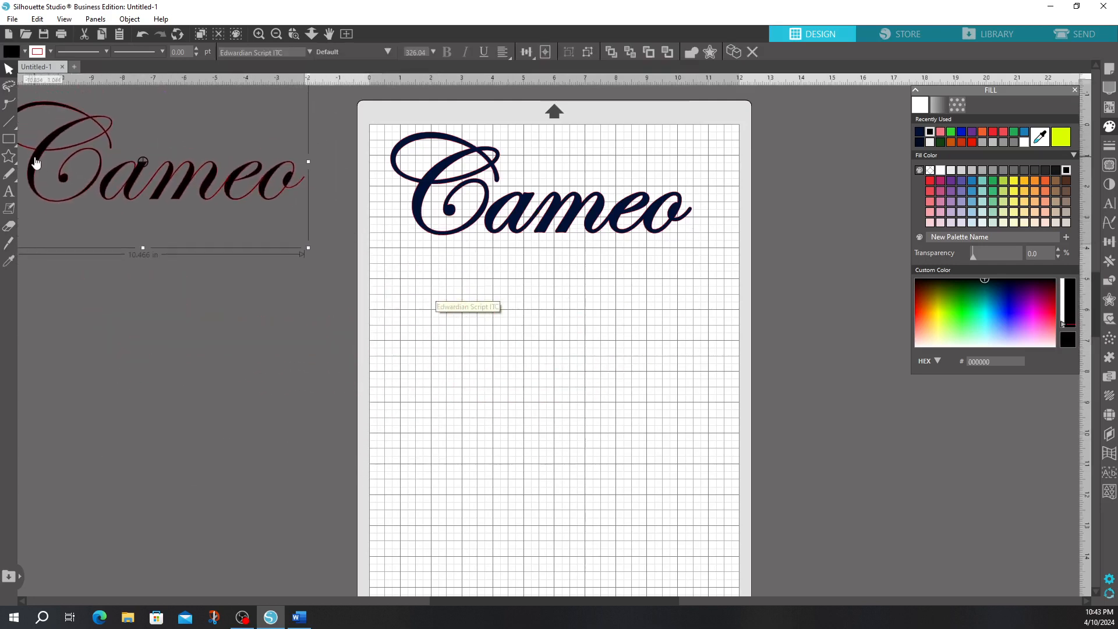
Step: Enlarge the navy Cameo shape to about 11.29 in wide and position it near the upper left corner of the mat
{"action": "mouse_move", "coordinate": [418, 200]}
{"action": "left_mouse_down"}
{"action": "mouse_move", "coordinate": [401, 210]}
{"action": "mouse_move", "coordinate": [409, 206]}
{"action": "left_mouse_up"}
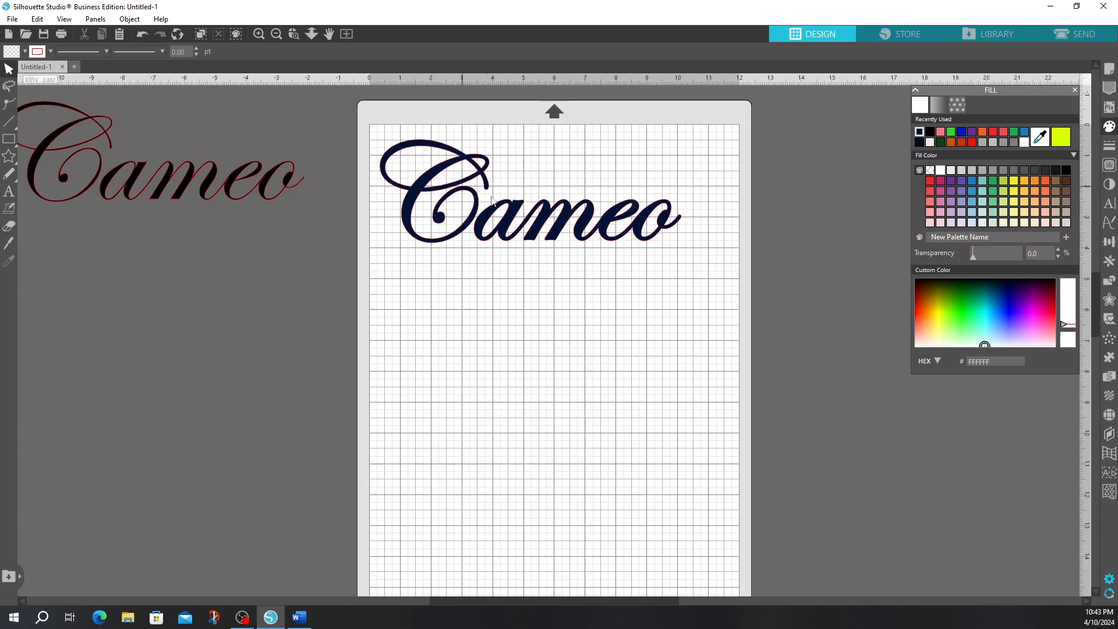
{"action": "left_click", "coordinate": [588, 240]}
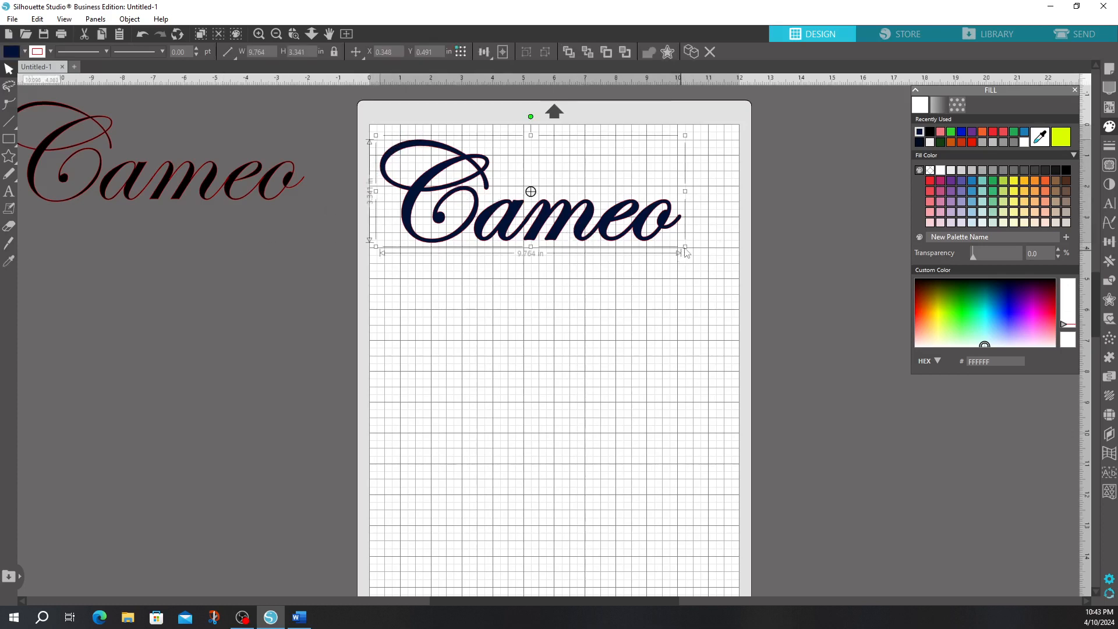
{"action": "left_click_drag", "start_coordinate": [687, 249], "coordinate": [722, 310]}
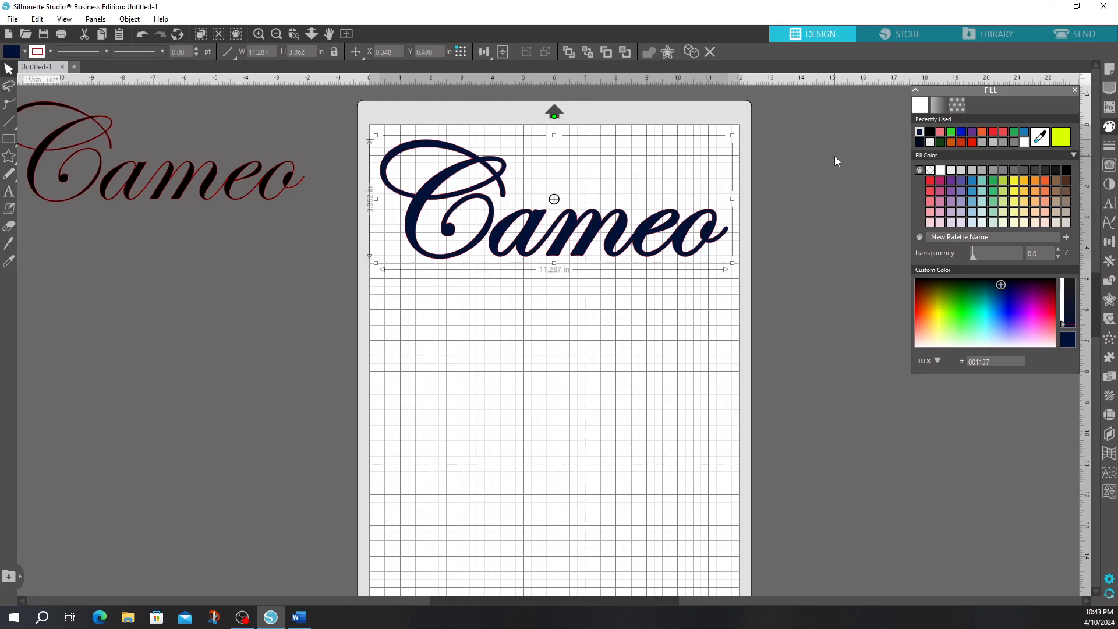
{"action": "key", "text": "Up"}
{"action": "key", "text": "Up"}
{"action": "key", "text": "Up"}
{"action": "key", "text": "Up"}
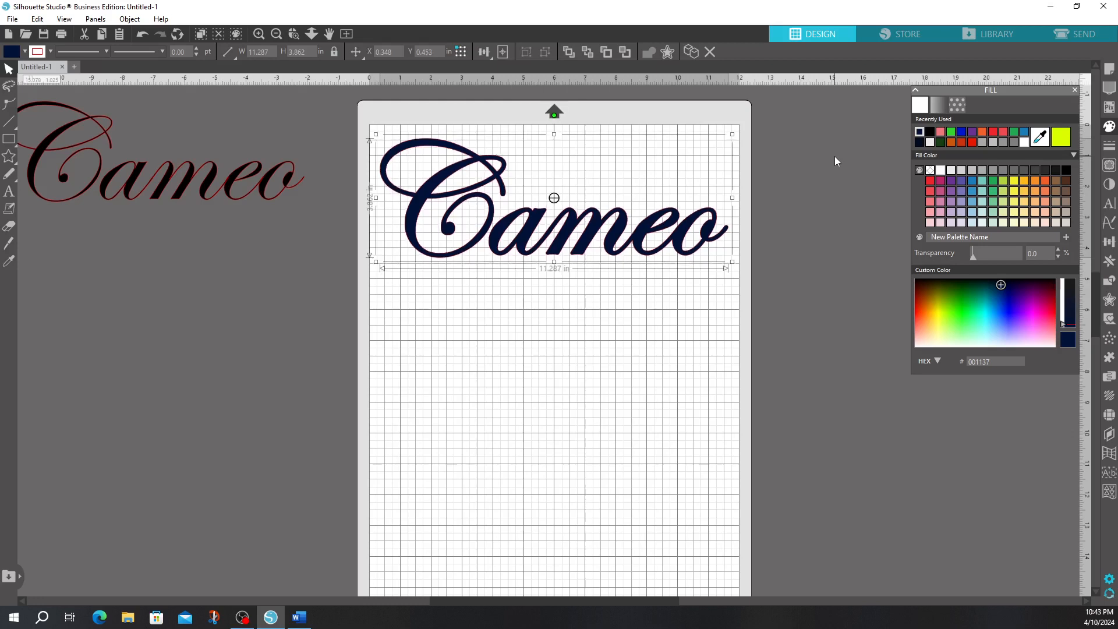
{"action": "key", "text": "Up"}
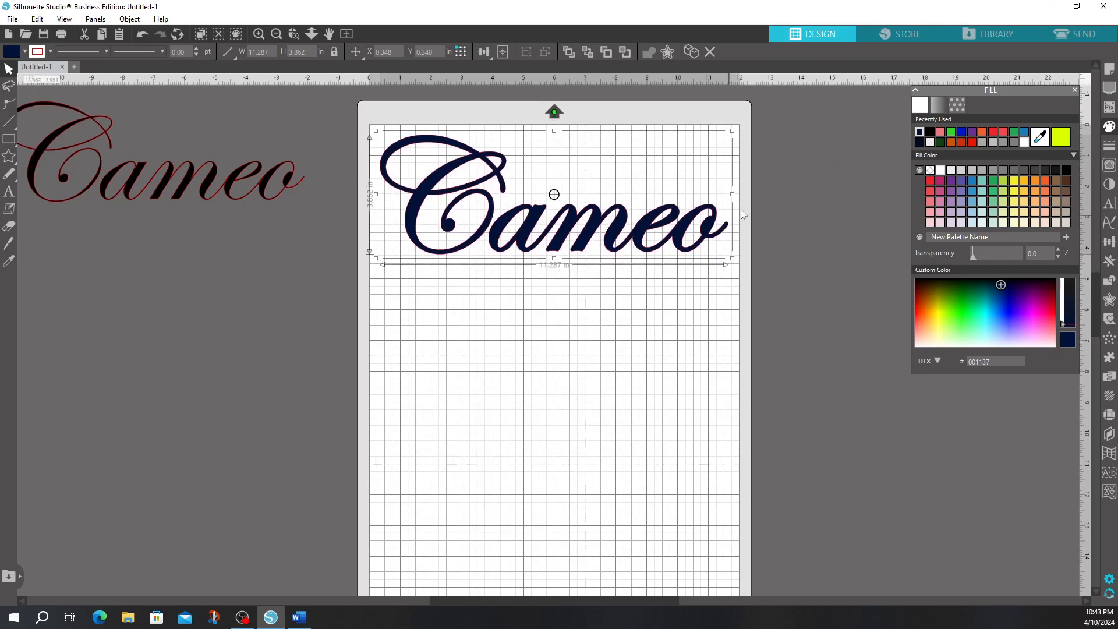
Step: Duplicate the navy Cameo shape and place the copy directly below the first
{"action": "left_click", "coordinate": [644, 312]}
{"action": "left_click", "coordinate": [614, 237]}
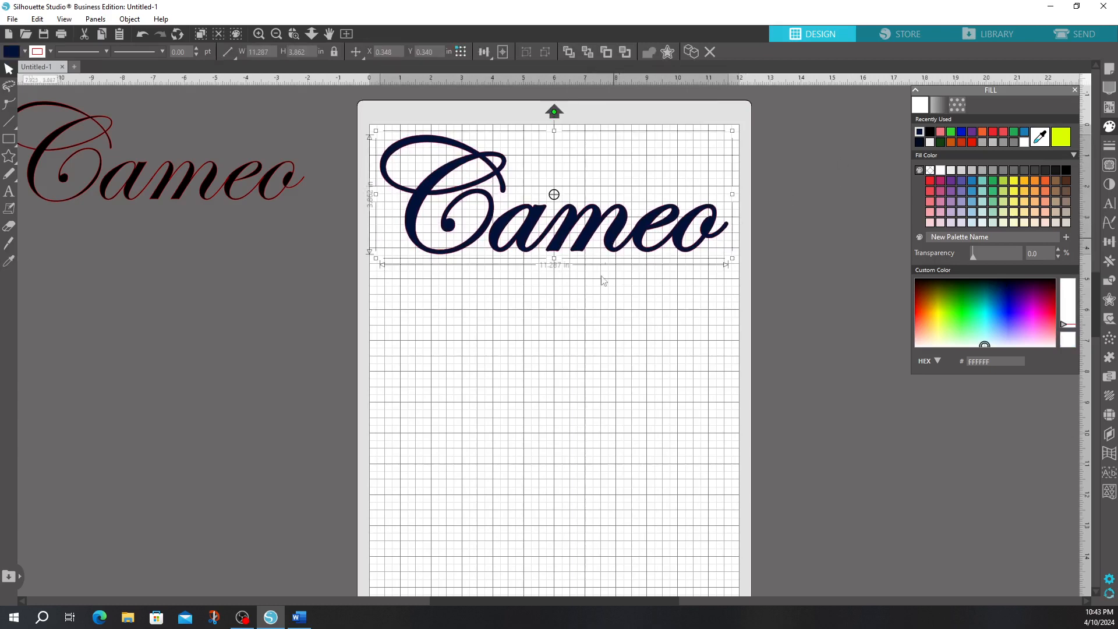
{"action": "key", "text": "ctrl+d"}
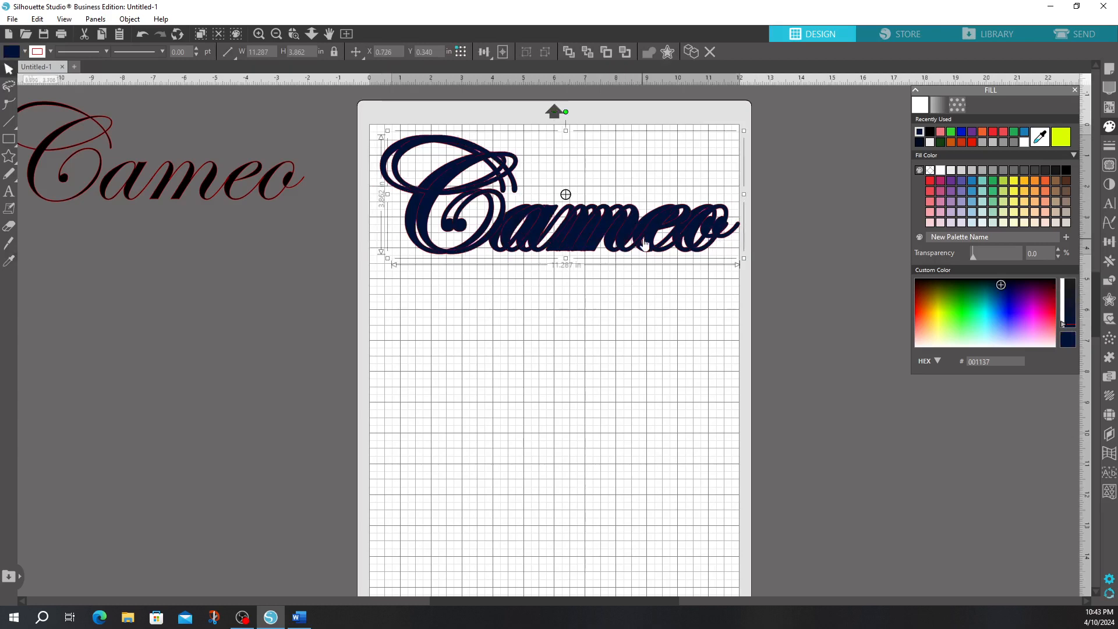
{"action": "left_click_drag", "start_coordinate": [646, 243], "coordinate": [639, 363]}
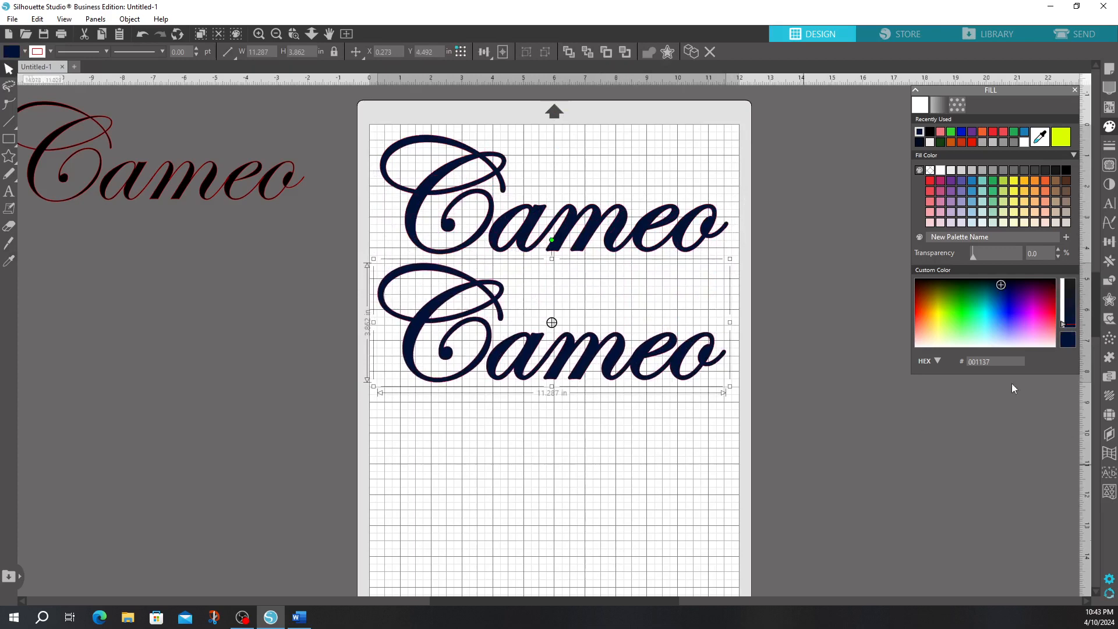
Step: Flip both navy Cameo shapes horizontally so that they are mirrored for cutting
{"action": "left_click_drag", "start_coordinate": [625, 456], "coordinate": [498, 222]}
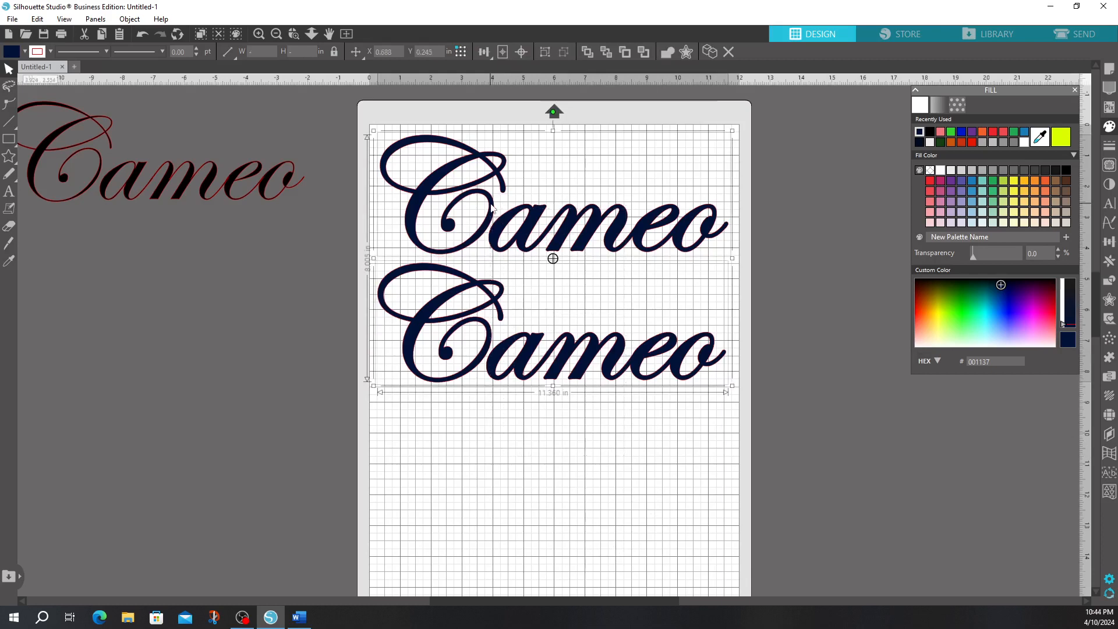
{"action": "right_click", "coordinate": [506, 223]}
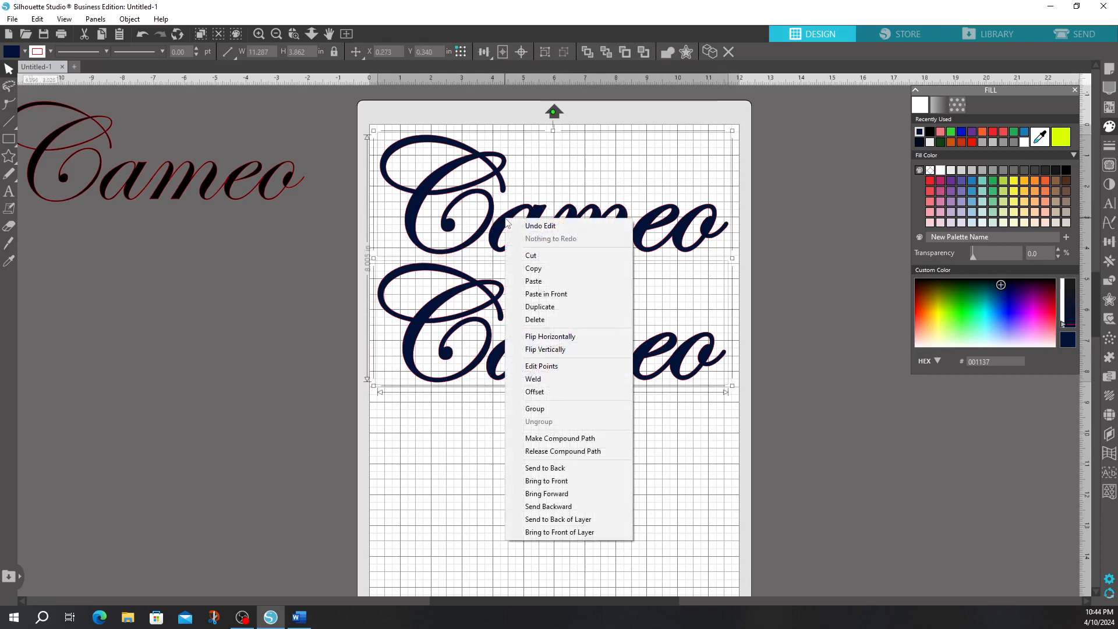
{"action": "left_click", "coordinate": [550, 336]}
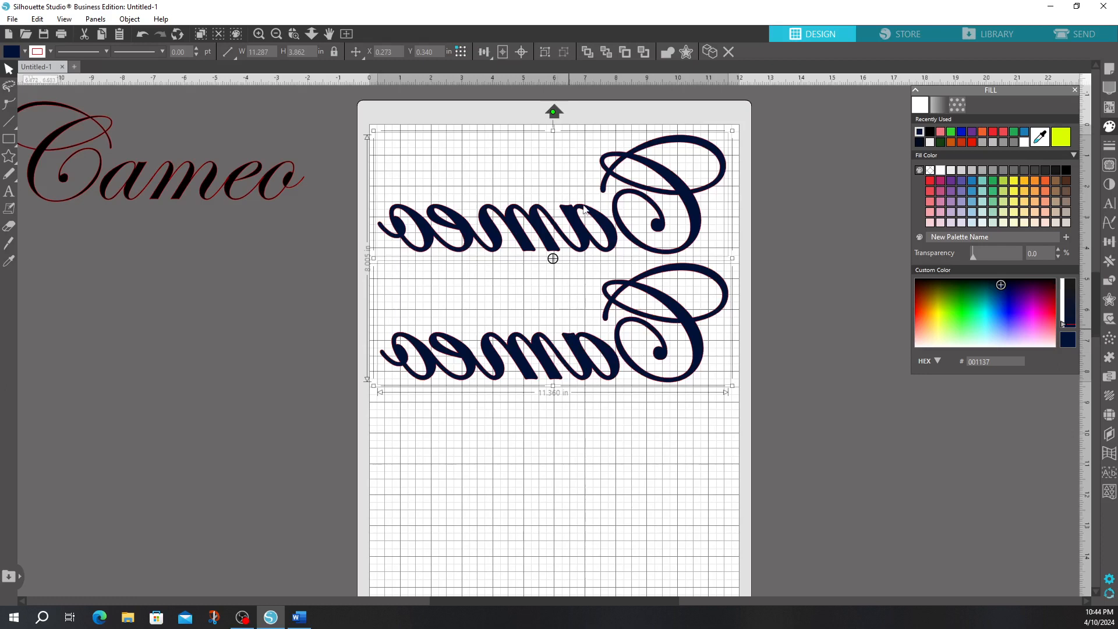
{"action": "left_click", "coordinate": [334, 181]}
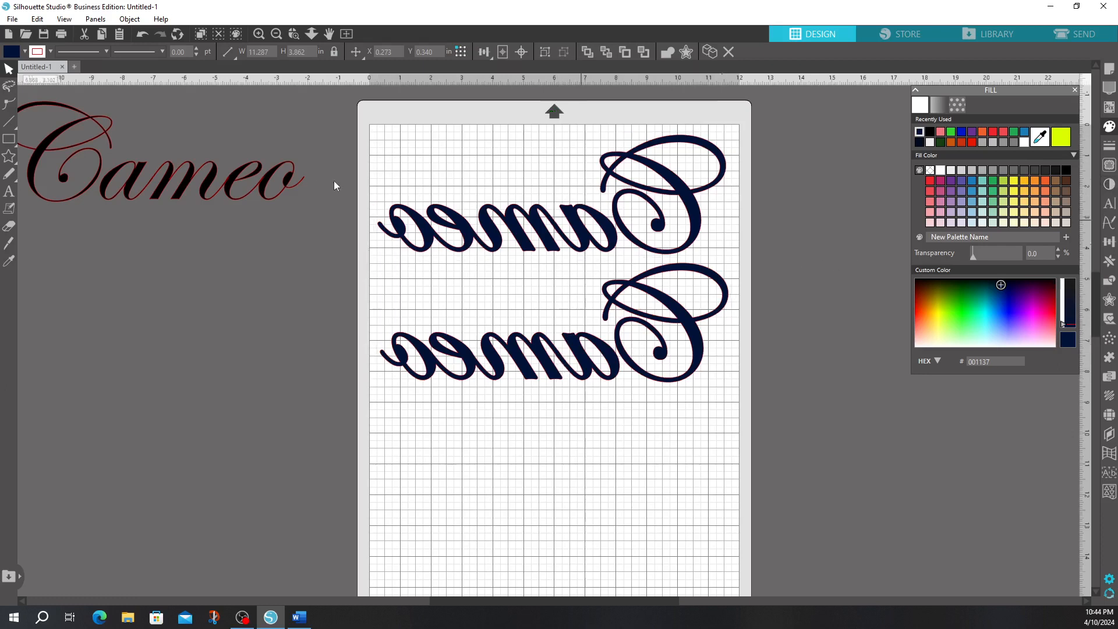
Step: Rotate the upper mirrored Cameo shape by 180 degrees
{"action": "left_click", "coordinate": [538, 226]}
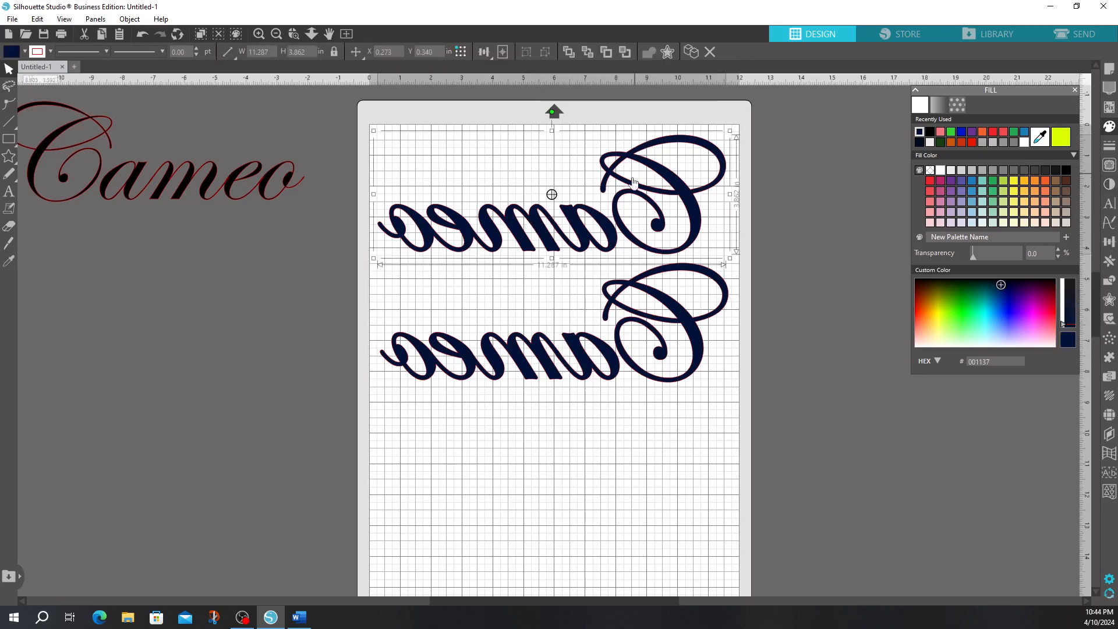
{"action": "left_click", "coordinate": [1109, 241]}
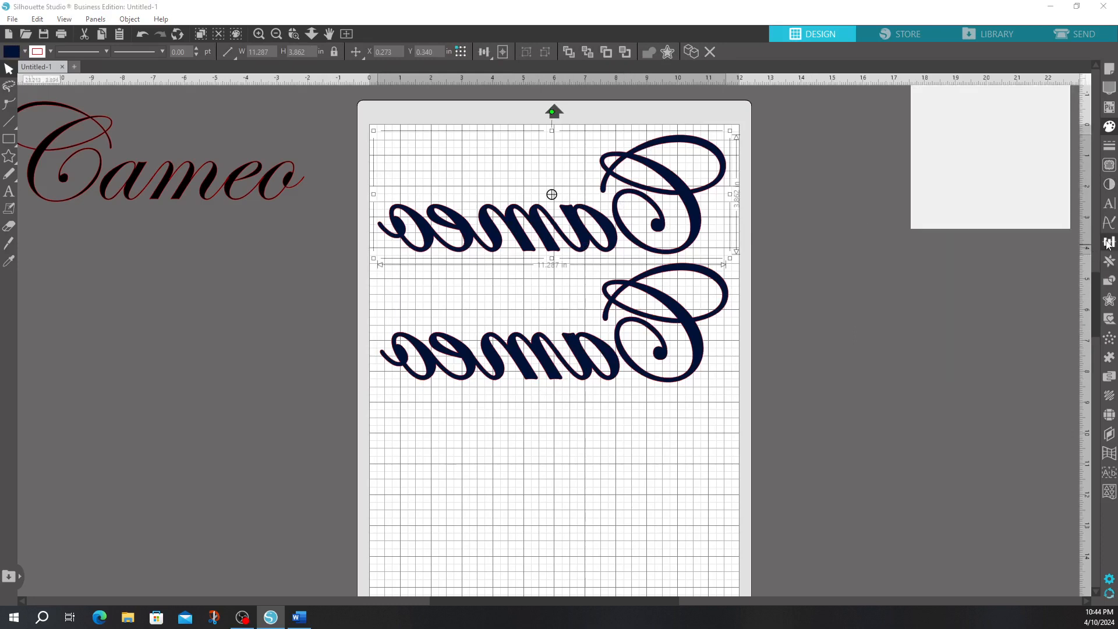
{"action": "left_click", "coordinate": [963, 106]}
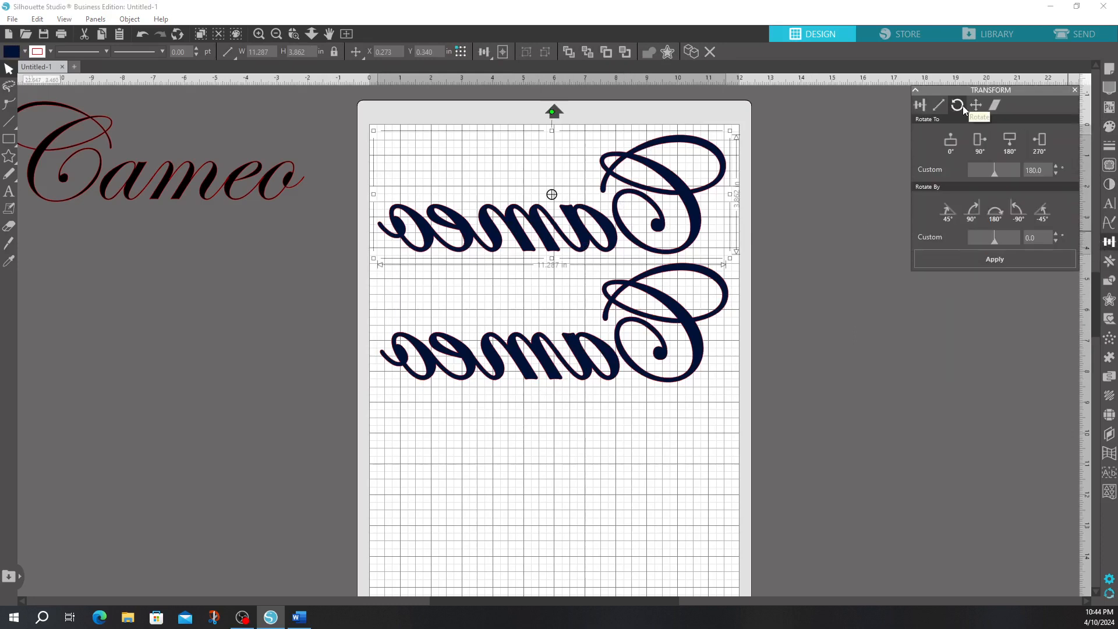
{"action": "left_click", "coordinate": [1018, 211]}
{"action": "left_click", "coordinate": [1018, 211]}
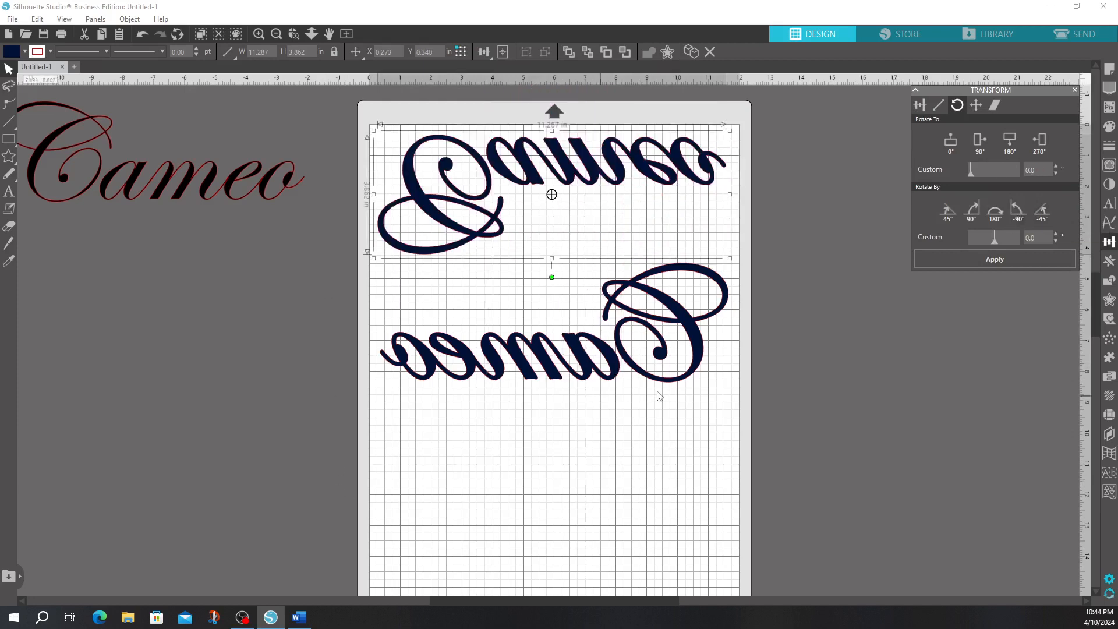
Step: Move the lower Cameo shape up so it nests against the rotated one, and nudge it slightly right
{"action": "left_click_drag", "start_coordinate": [660, 311], "coordinate": [669, 244]}
{"action": "left_click", "coordinate": [612, 542]}
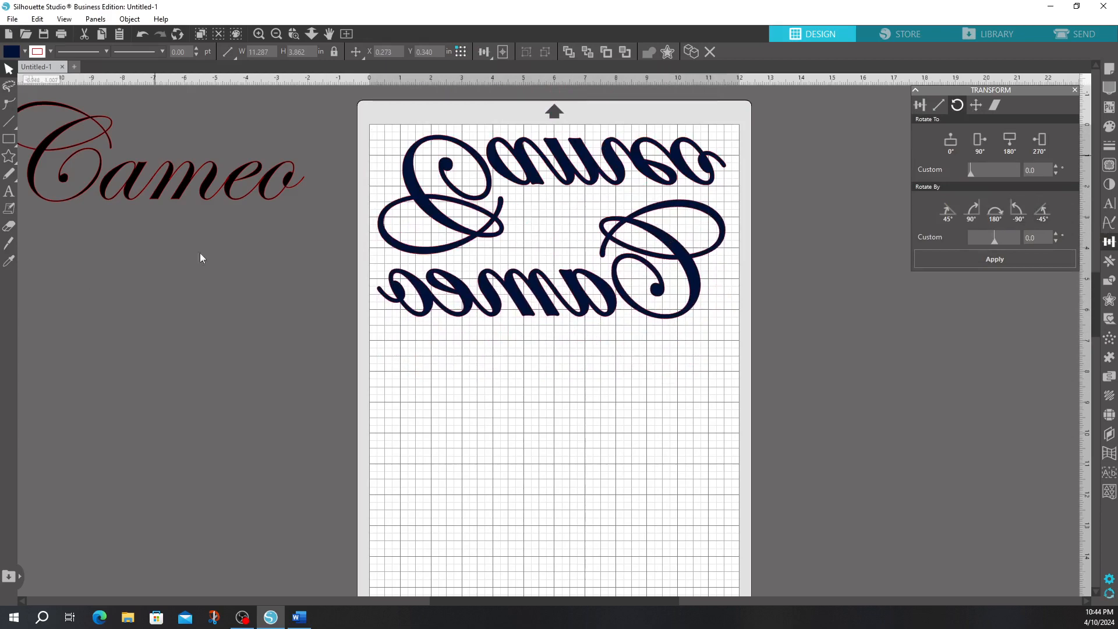
{"action": "left_click", "coordinate": [326, 355]}
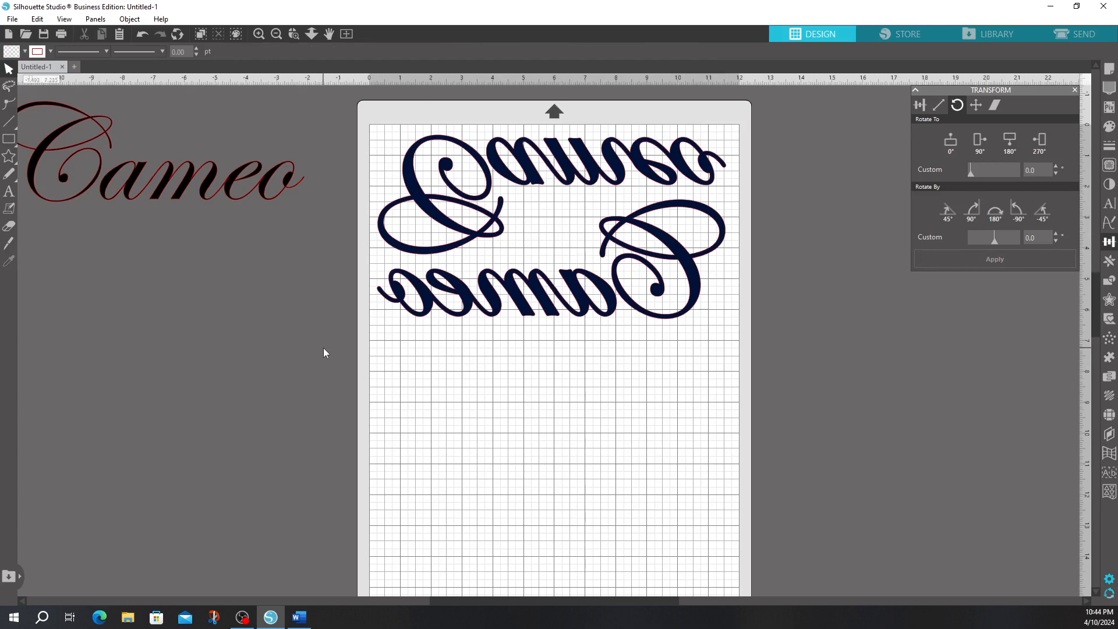
{"action": "left_click", "coordinate": [579, 300]}
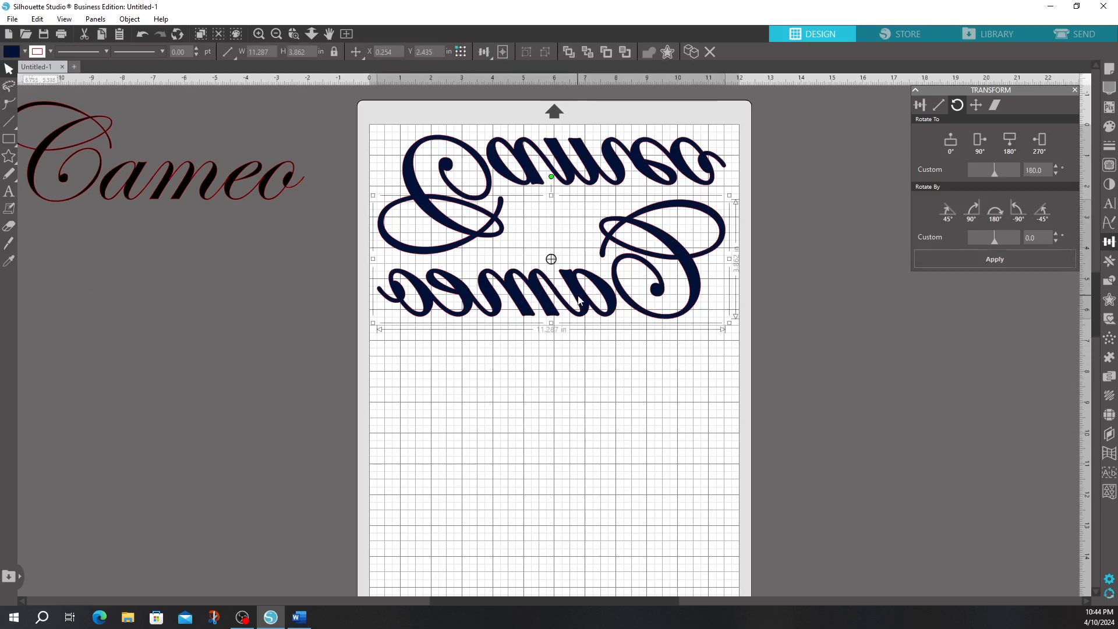
{"action": "key", "text": "Right"}
{"action": "key", "text": "Right"}
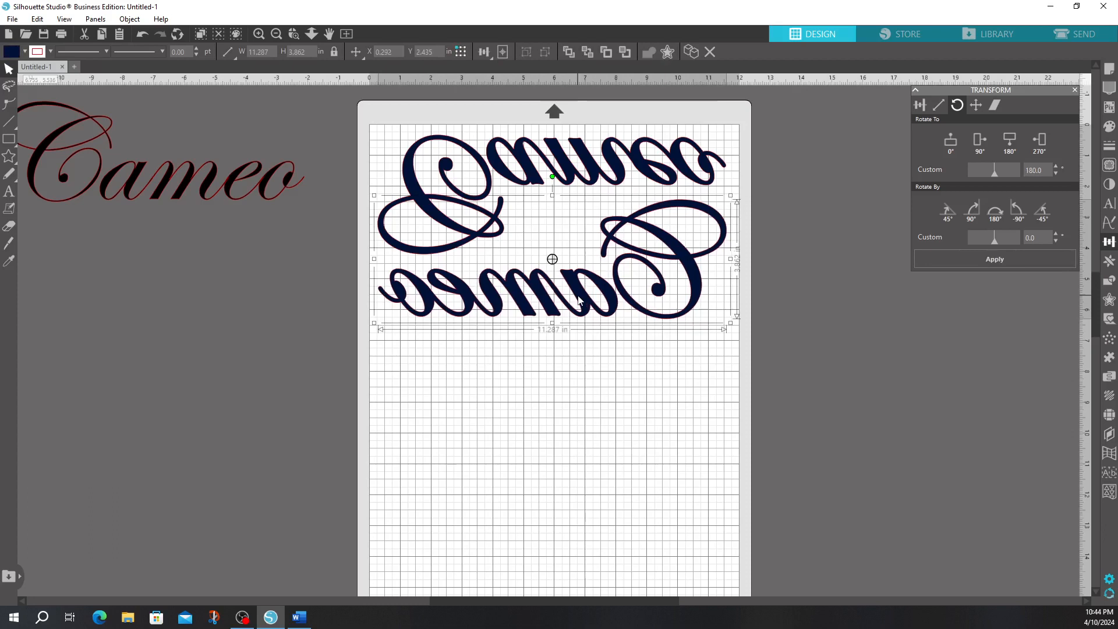
{"action": "left_click", "coordinate": [230, 283]}
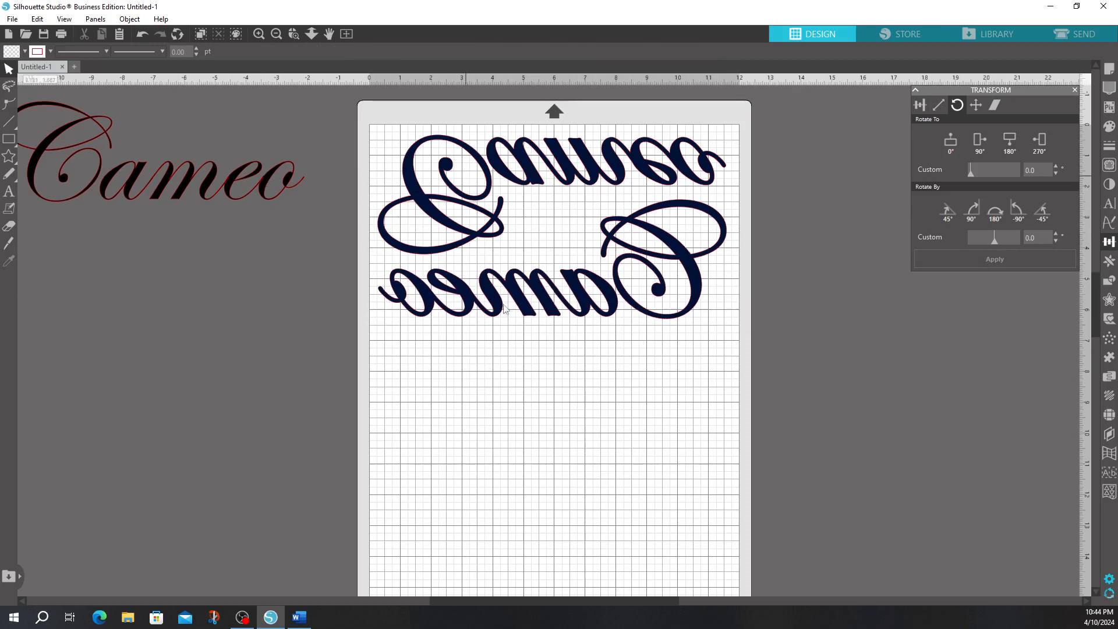
Step: Change the cutting mat in the page setup to the Cameo 12.0 x 12.0 in mat
{"action": "left_click", "coordinate": [1109, 68]}
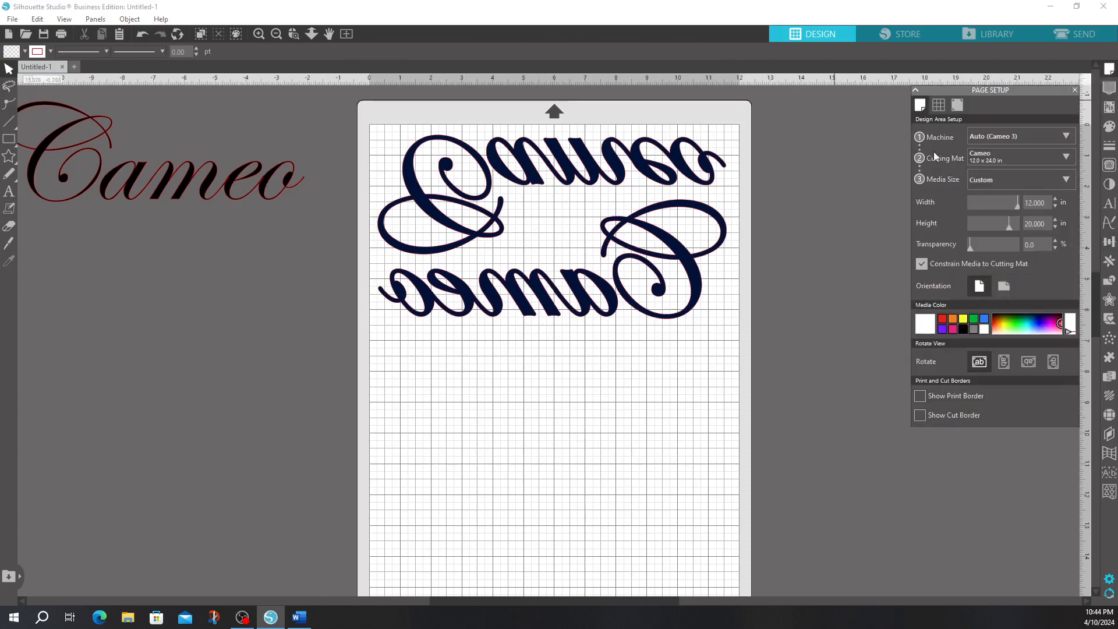
{"action": "left_click", "coordinate": [983, 159]}
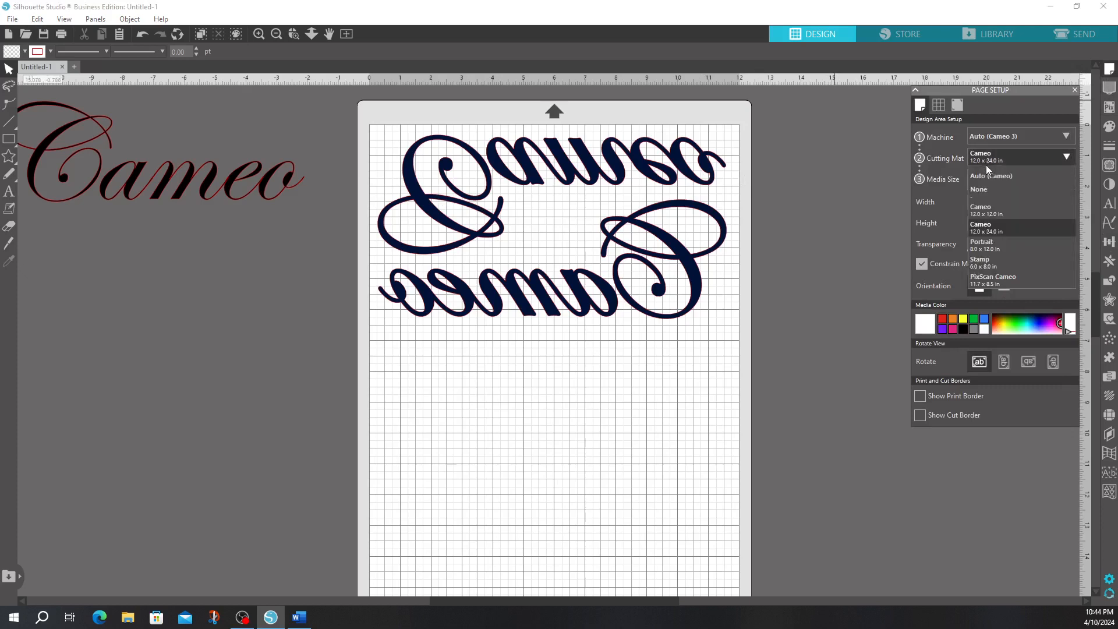
{"action": "left_click", "coordinate": [994, 212]}
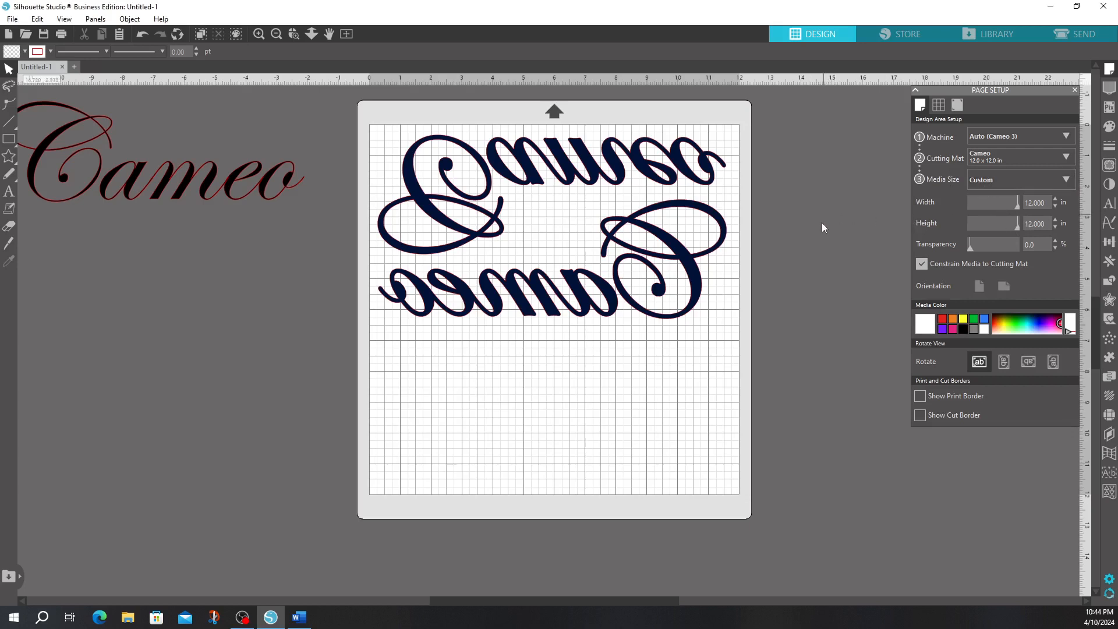
Step: Duplicate the nested pair of mirrored Cameo shapes and place the copies directly below the original pair
{"action": "left_click", "coordinate": [478, 184]}
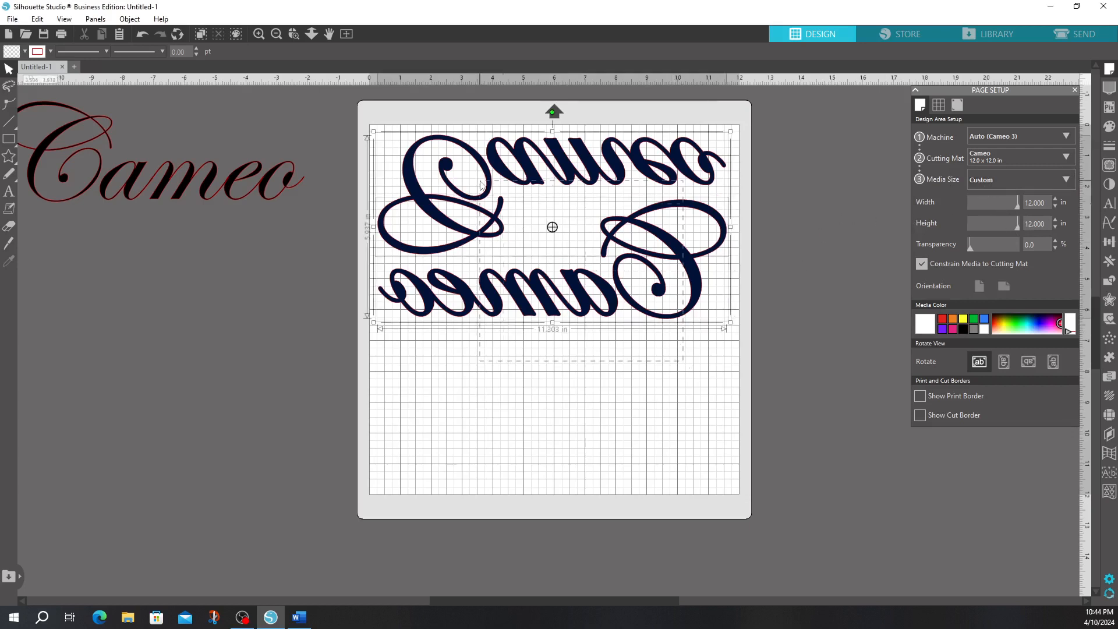
{"action": "right_click", "coordinate": [493, 153]}
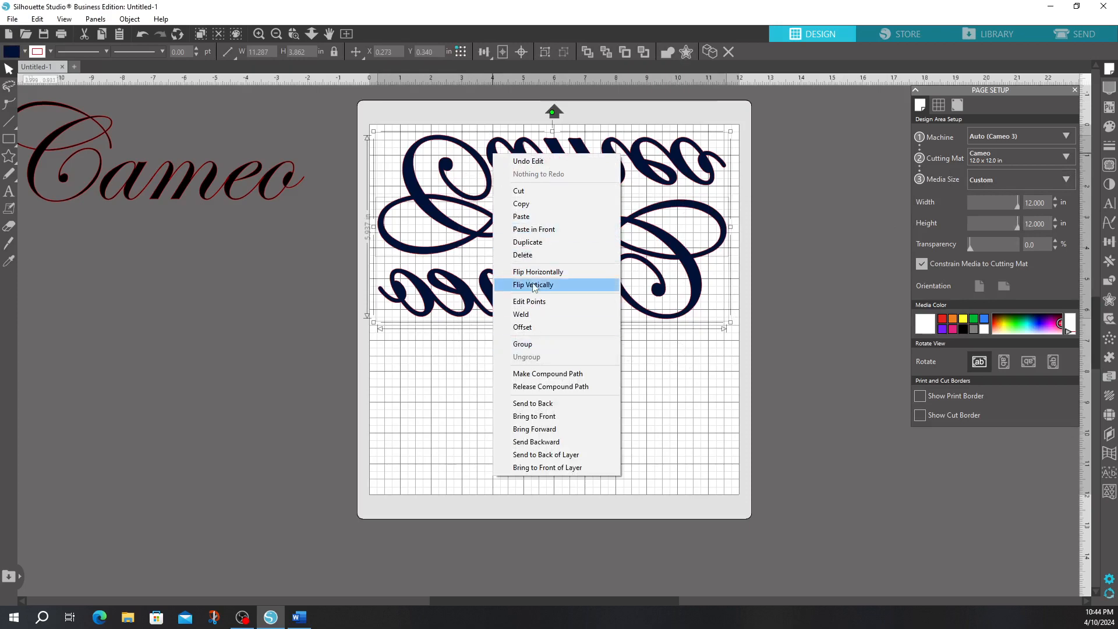
{"action": "left_click", "coordinate": [536, 243]}
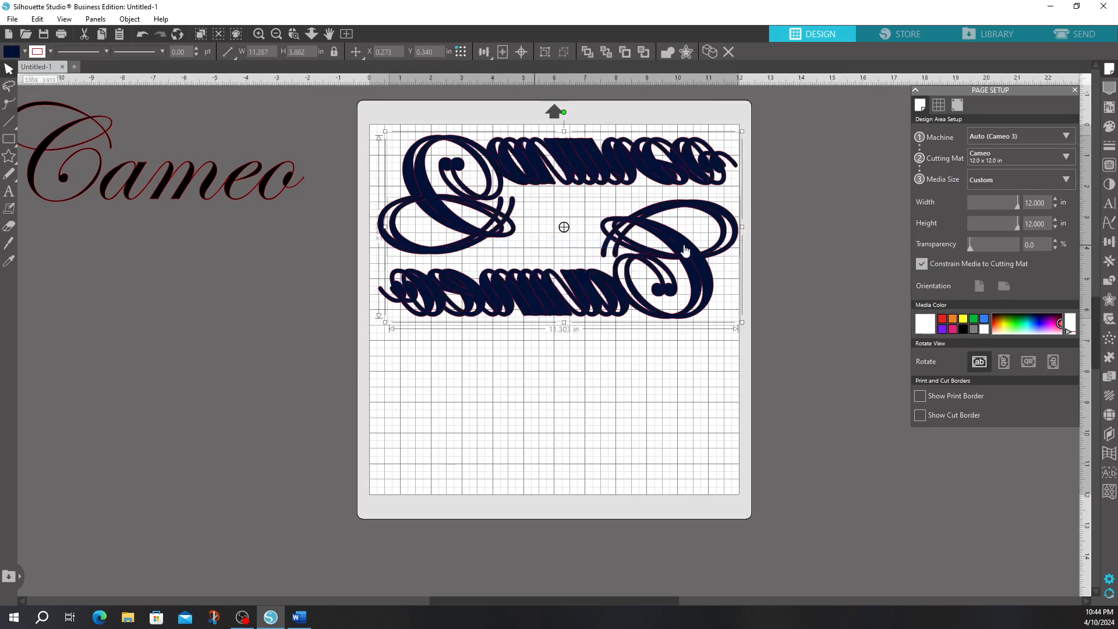
{"action": "left_click_drag", "start_coordinate": [702, 271], "coordinate": [699, 460]}
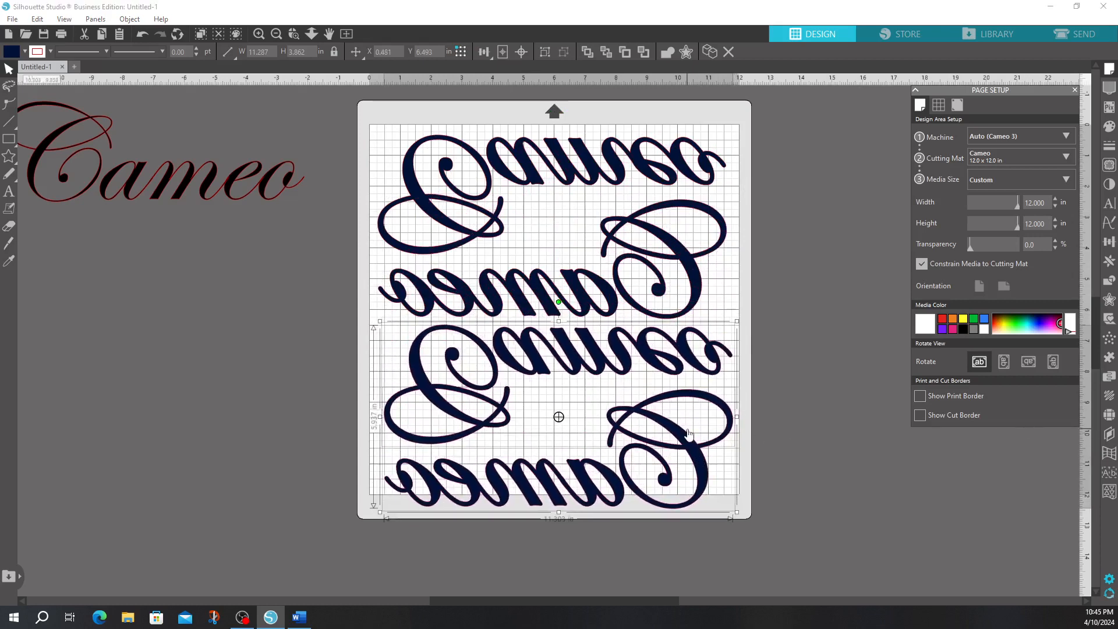
{"action": "left_click", "coordinate": [781, 412]}
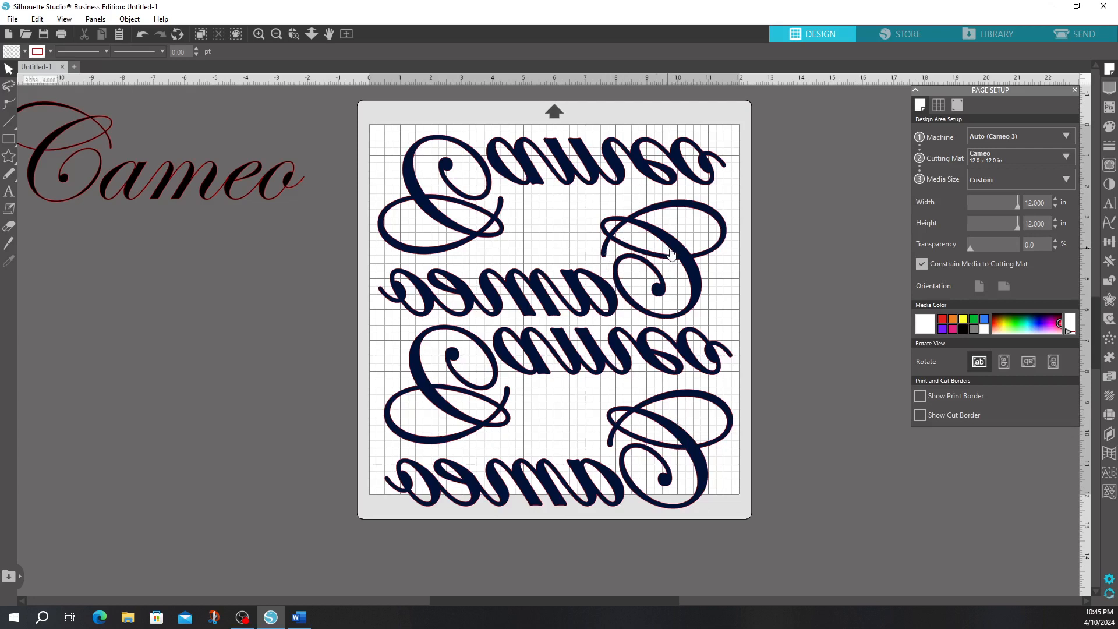
Step: Nudge the second Cameo shape from the top up so it nests more tightly against the first one
{"action": "left_click", "coordinate": [696, 251]}
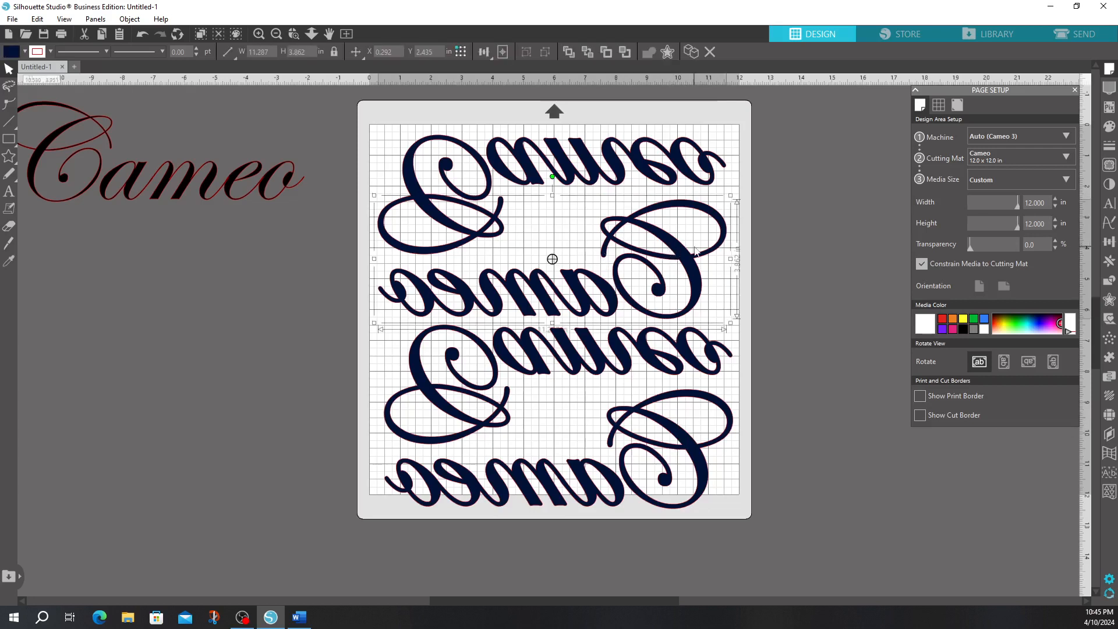
{"action": "key", "text": "Up"}
{"action": "key", "text": "Up"}
{"action": "key", "text": "Up"}
{"action": "key", "text": "Up"}
{"action": "key", "text": "Up"}
{"action": "key", "text": "Up"}
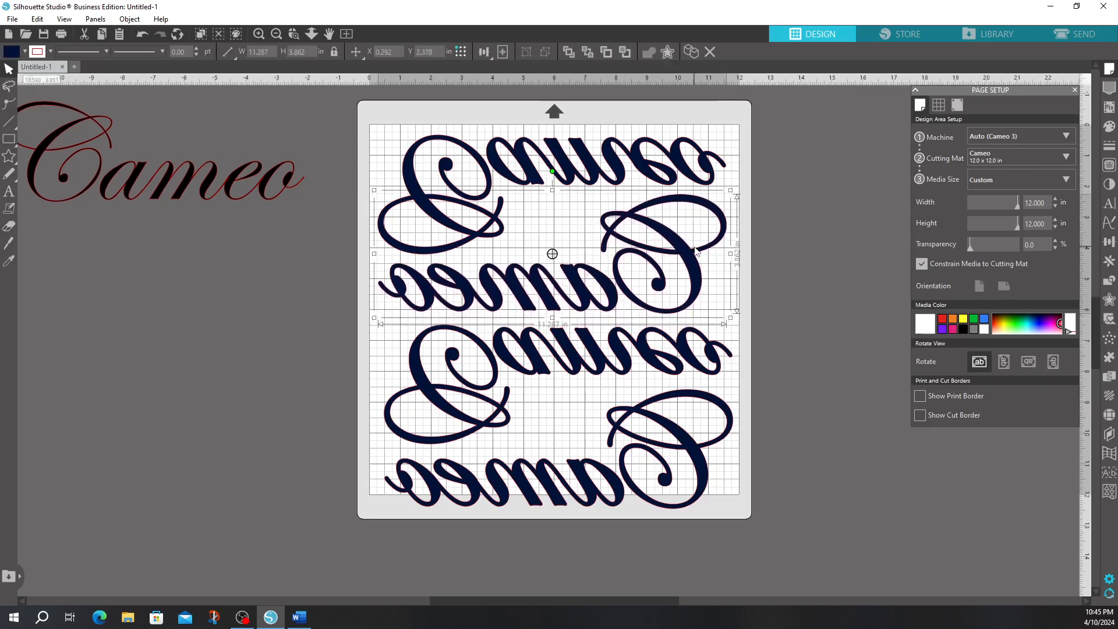
{"action": "key", "text": "Up"}
{"action": "key", "text": "Up"}
{"action": "key", "text": "Up"}
{"action": "key", "text": "Up"}
{"action": "key", "text": "Up"}
{"action": "key", "text": "Up"}
{"action": "key", "text": "Up"}
{"action": "key", "text": "Up"}
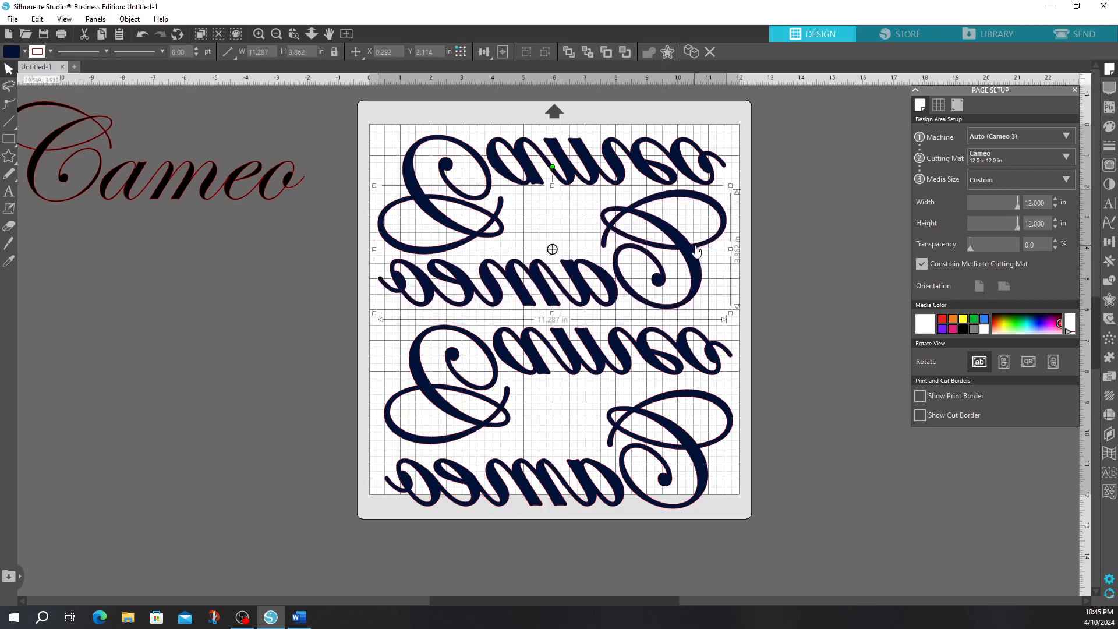
Step: Nudge the third Cameo shape from the top up, close beneath the second one without overlapping it
{"action": "left_click", "coordinate": [600, 356]}
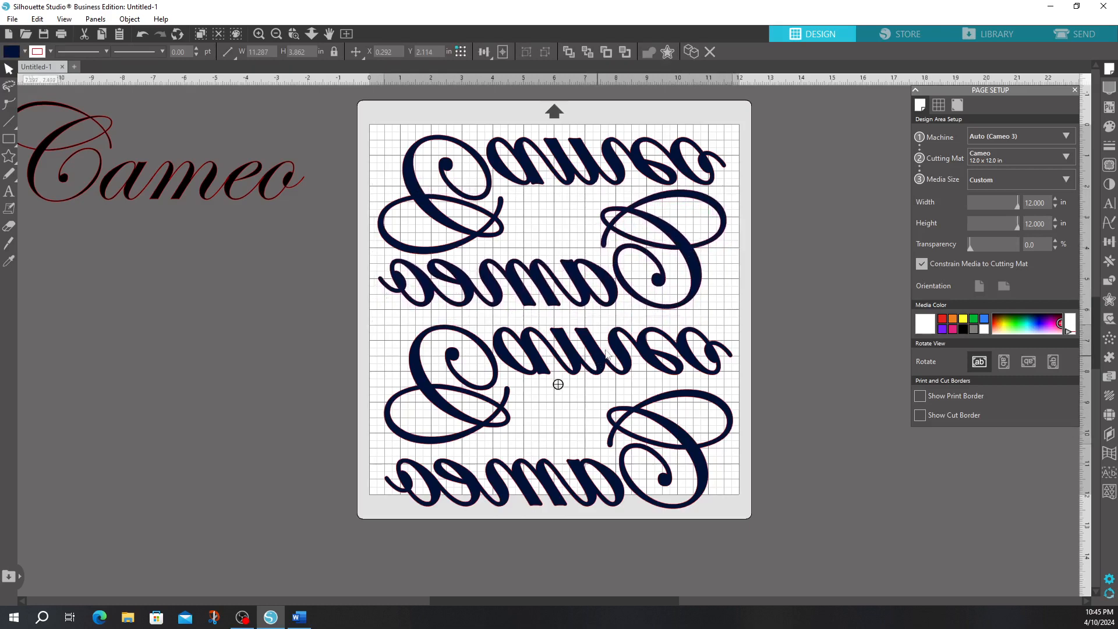
{"action": "key", "text": "Up"}
{"action": "key", "text": "Up"}
{"action": "key", "text": "Up"}
{"action": "key", "text": "Up"}
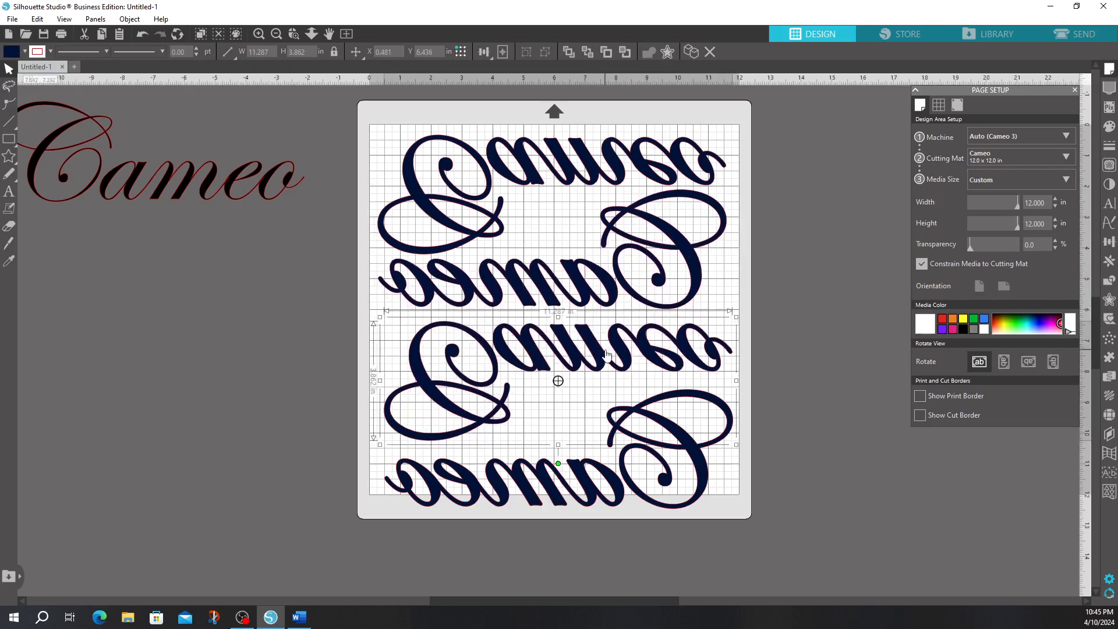
{"action": "key", "text": "Up"}
{"action": "key", "text": "Up"}
{"action": "key", "text": "Up"}
{"action": "key", "text": "Up"}
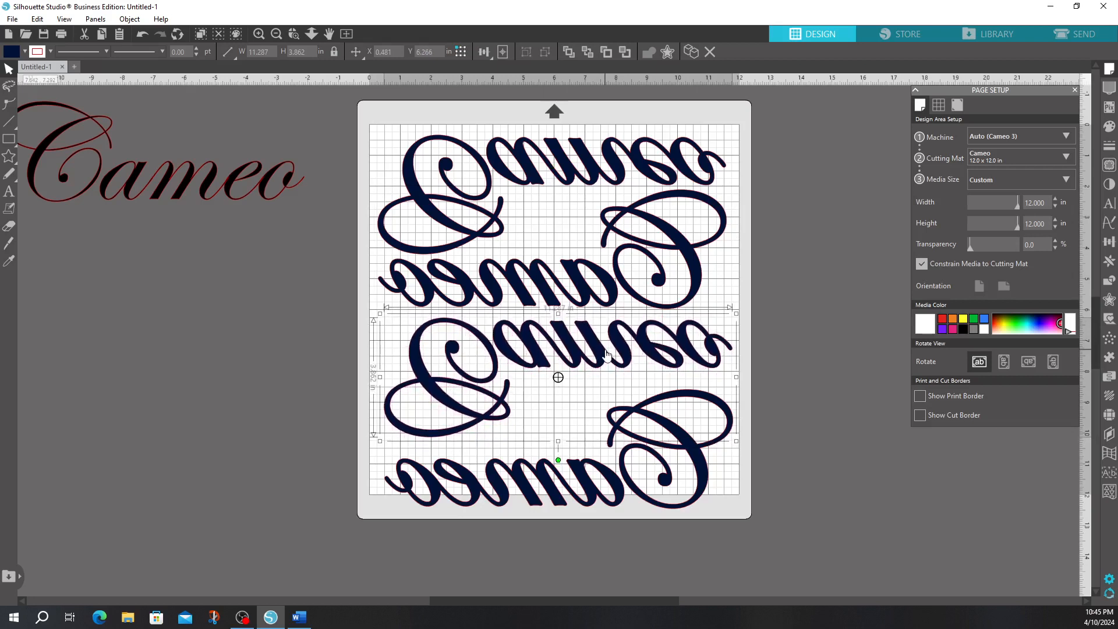
{"action": "key", "text": "Up"}
{"action": "key", "text": "Up"}
{"action": "key", "text": "Up"}
{"action": "key", "text": "Up"}
{"action": "key", "text": "Up"}
{"action": "key", "text": "Up"}
{"action": "key", "text": "Up"}
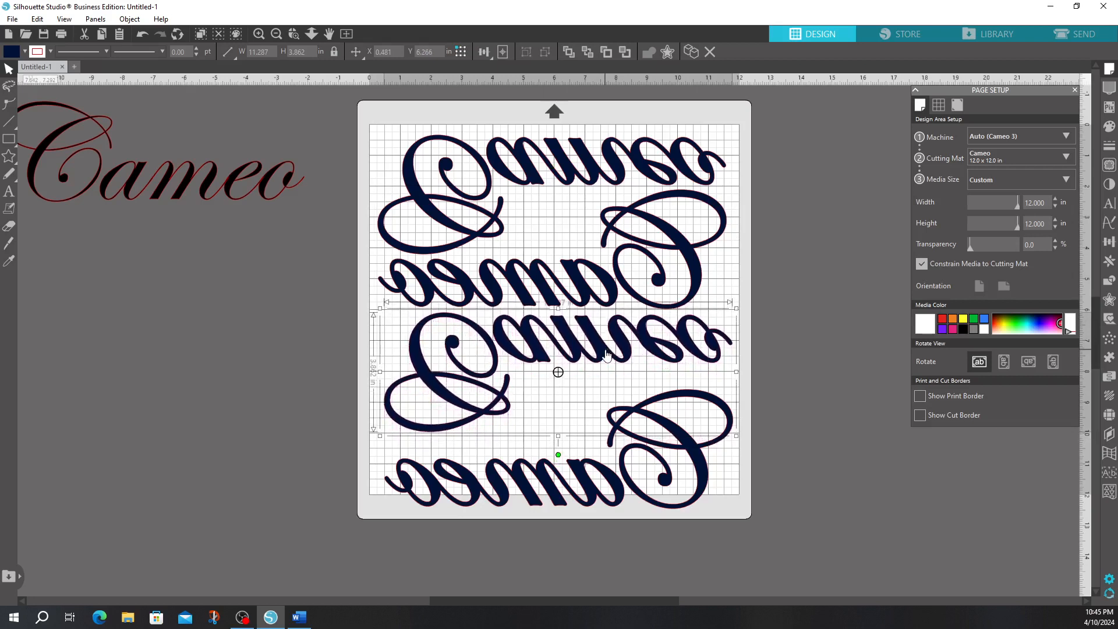
Step: Nudge the lowest Cameo shape up until it lies within the mat's cutting area, nested against the third, and deselect it
{"action": "left_click", "coordinate": [675, 436]}
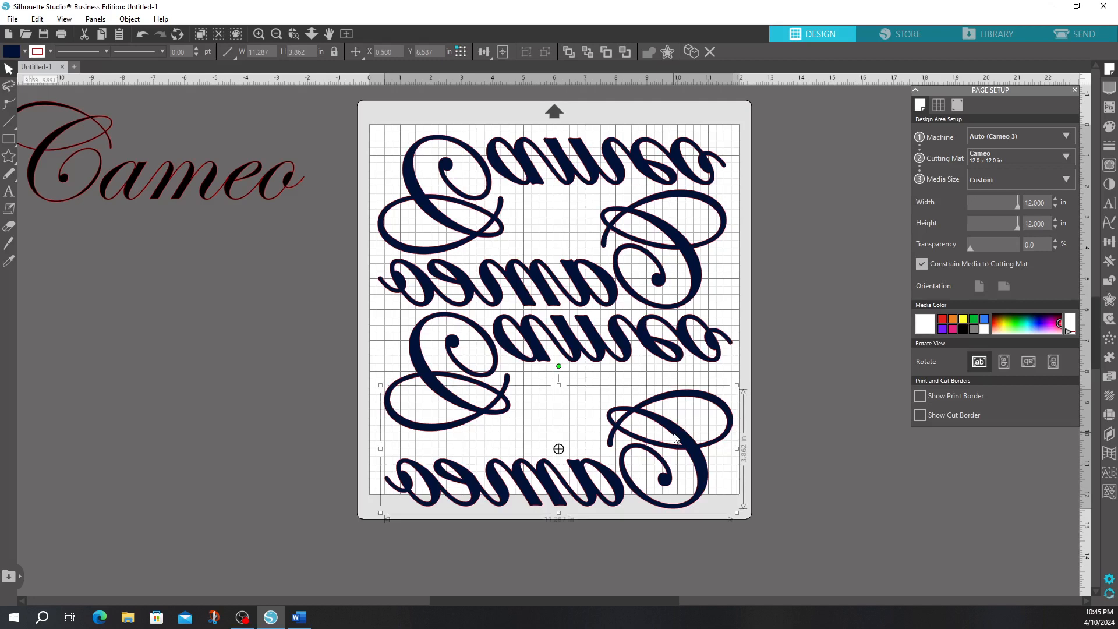
{"action": "key", "text": "Up"}
{"action": "key", "text": "Up"}
{"action": "key", "text": "Up"}
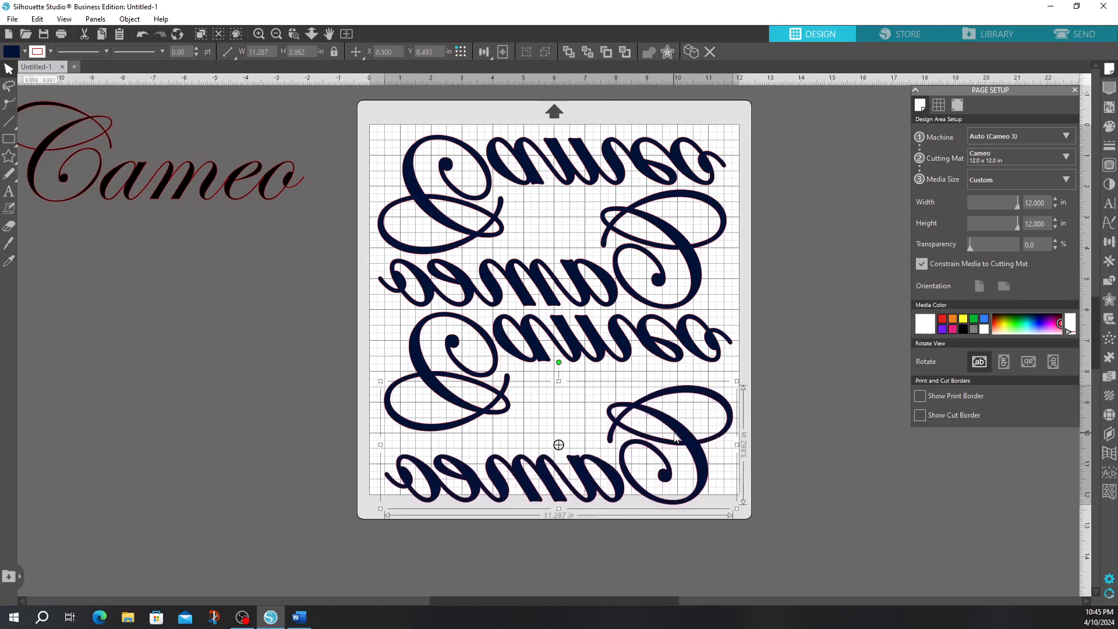
{"action": "key", "text": "Up"}
{"action": "key", "text": "Up"}
{"action": "key", "text": "Up"}
{"action": "key", "text": "Up"}
{"action": "key", "text": "Up"}
{"action": "key", "text": "Up"}
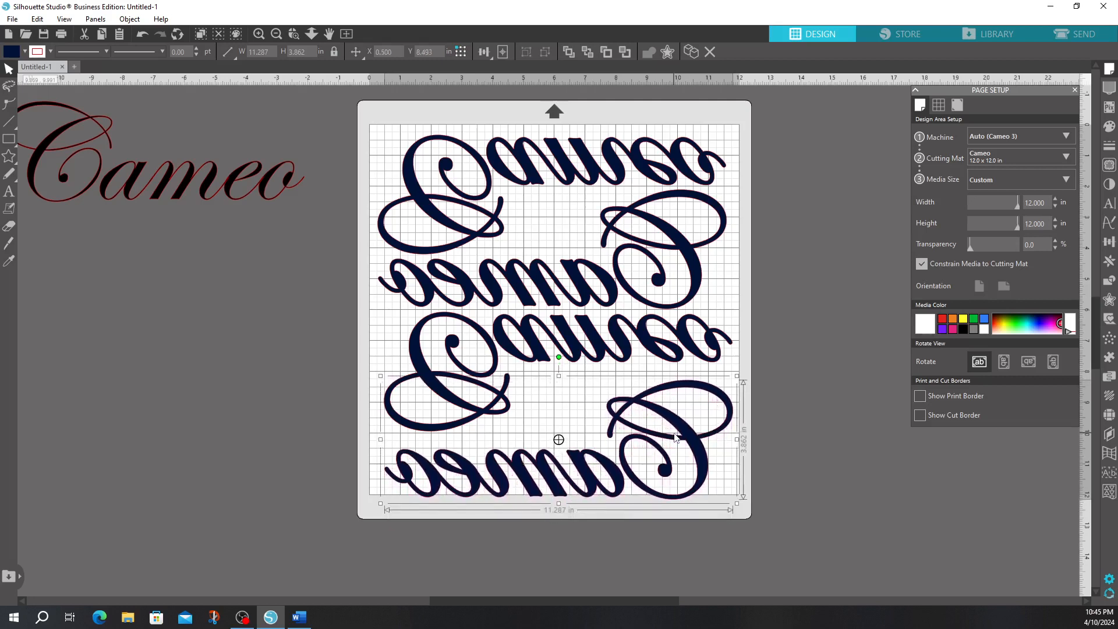
{"action": "key", "text": "Up"}
{"action": "key", "text": "Up"}
{"action": "key", "text": "Up"}
{"action": "key", "text": "Up"}
{"action": "key", "text": "Up"}
{"action": "key", "text": "Up"}
{"action": "key", "text": "Up"}
{"action": "key", "text": "Up"}
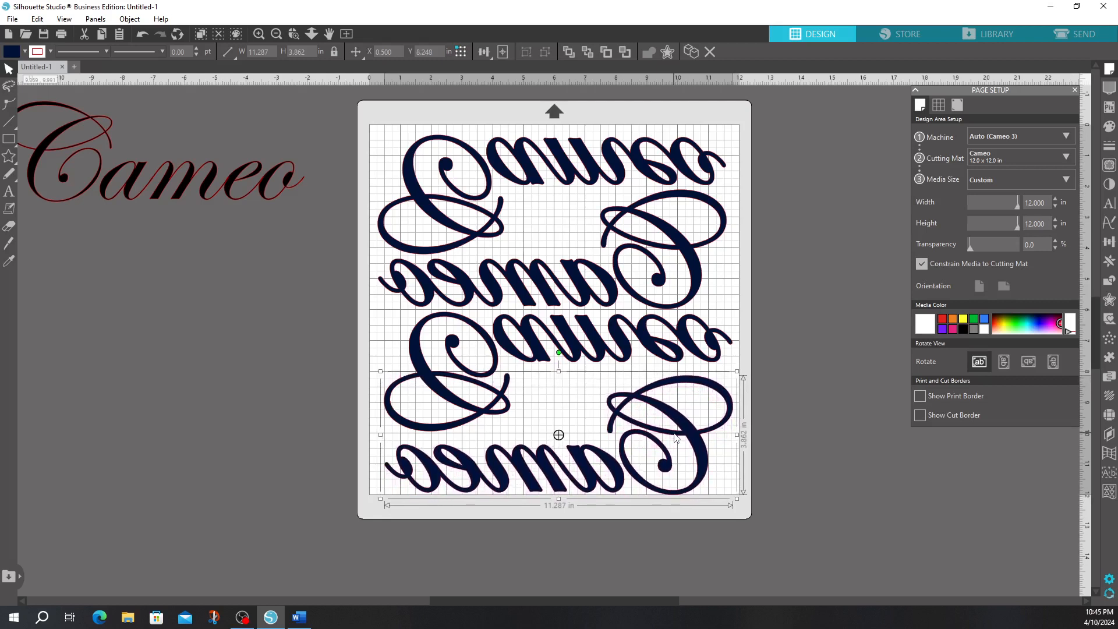
{"action": "key", "text": "Up"}
{"action": "key", "text": "Up"}
{"action": "key", "text": "Up"}
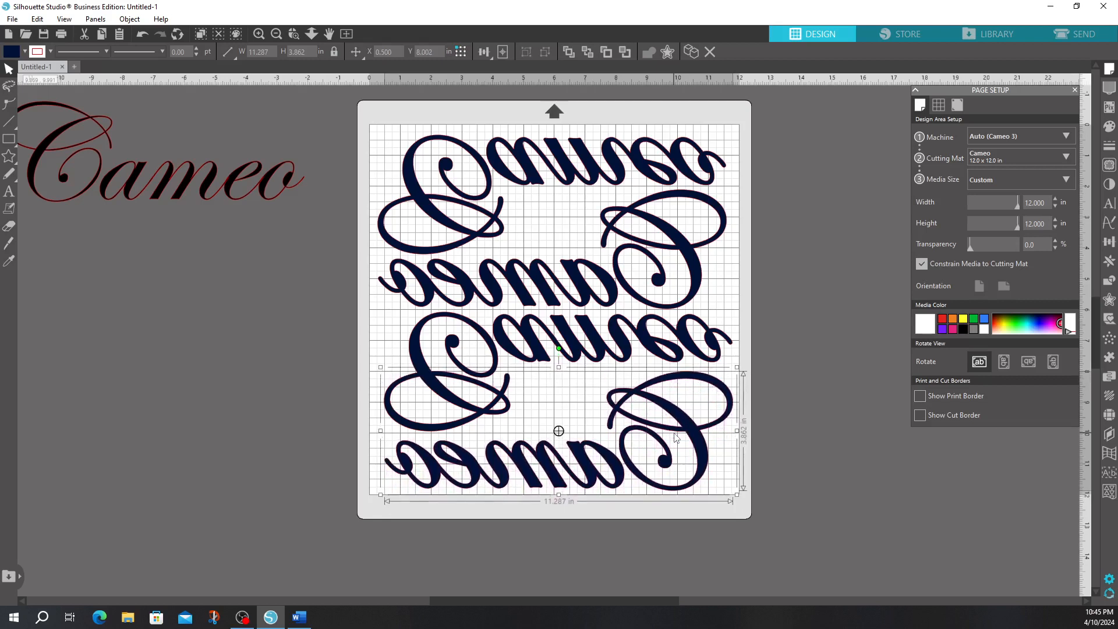
{"action": "key", "text": "Up"}
{"action": "key", "text": "Up"}
{"action": "key", "text": "Up"}
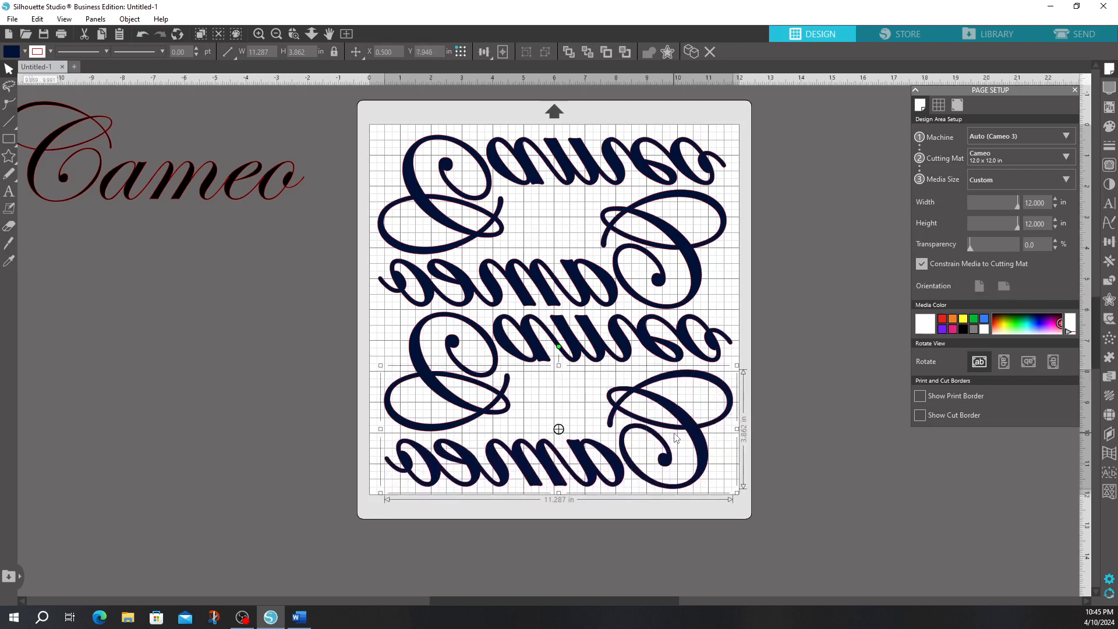
{"action": "left_click", "coordinate": [329, 333]}
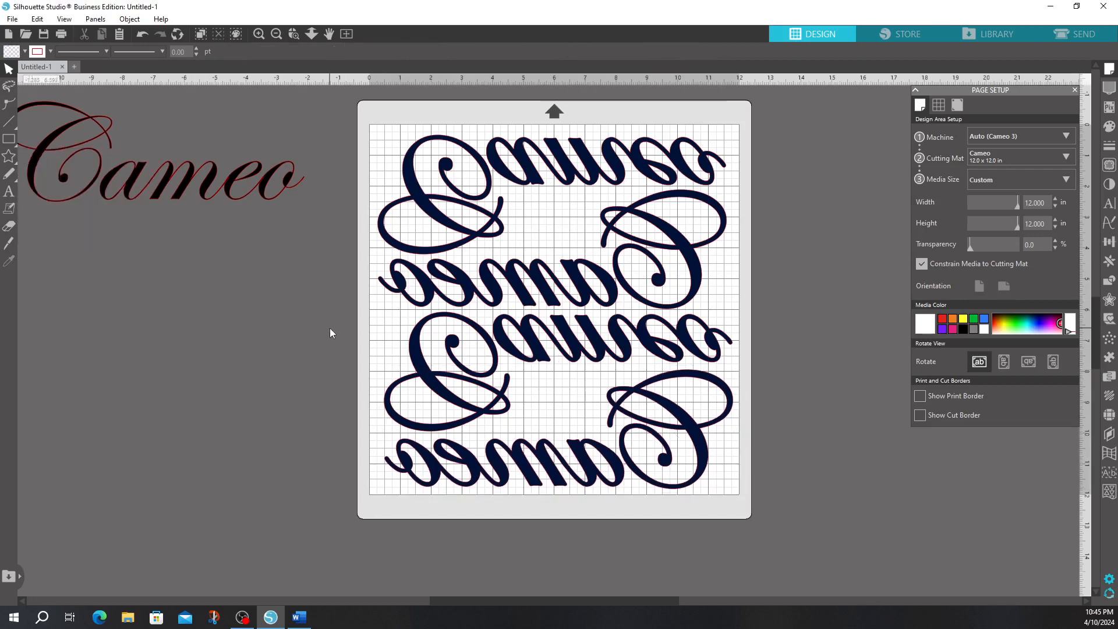